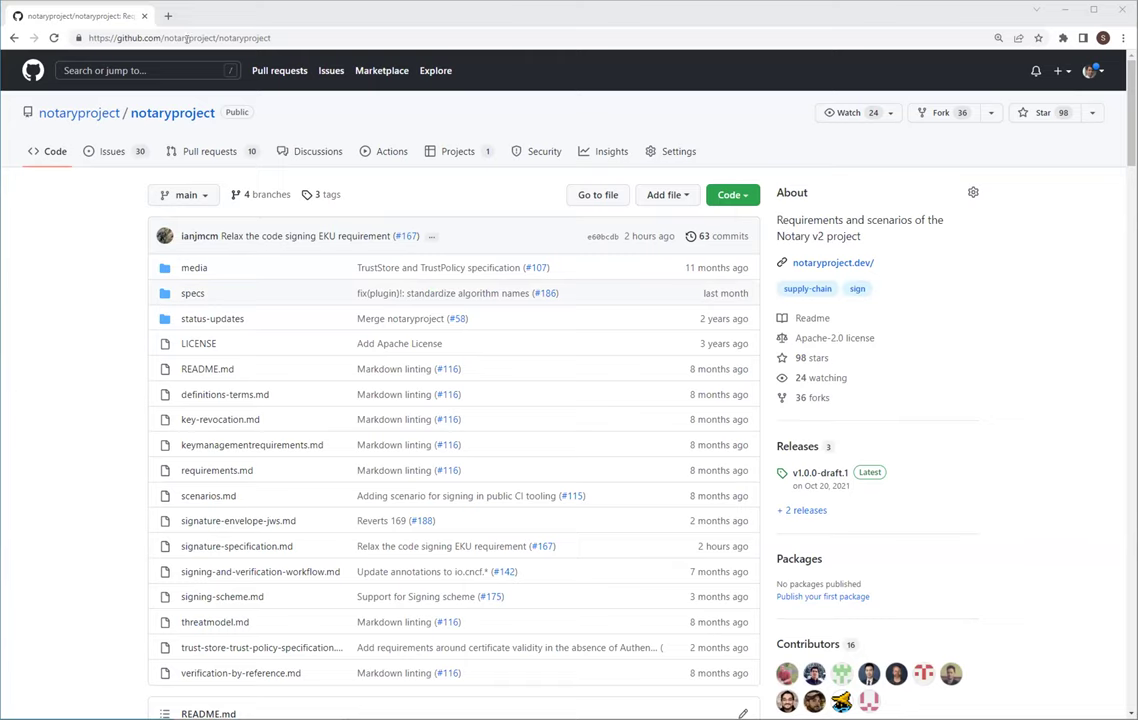
Step: Load the WorkDocs document in a new browser tab, then close that tab
left_click(168, 16)
key("Return")
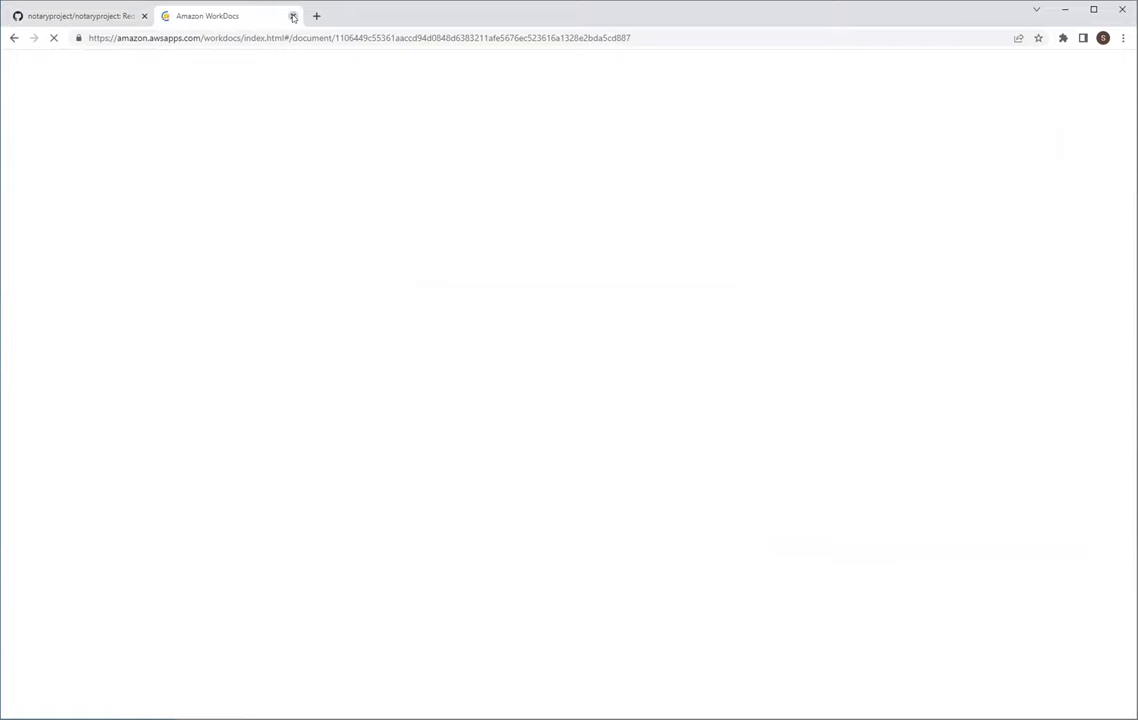
left_click(293, 16)
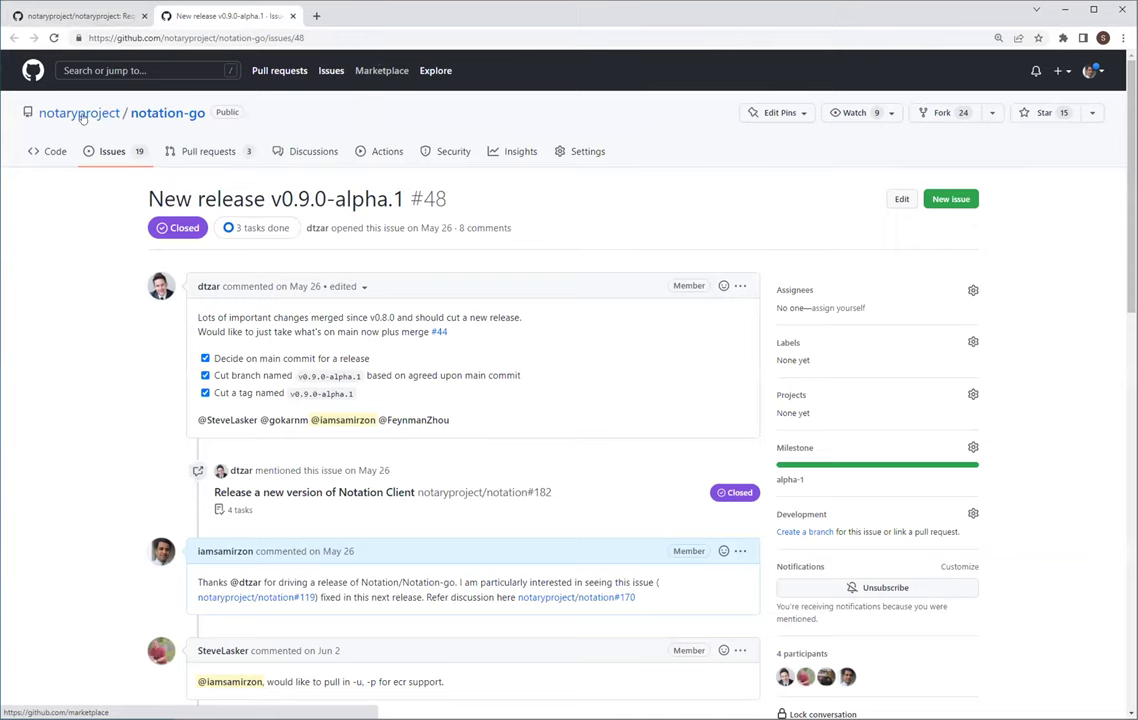
Step: Go to the Notary Project organization page and scroll down its repository list
mouse_move(82, 115)
left_click(108, 160)
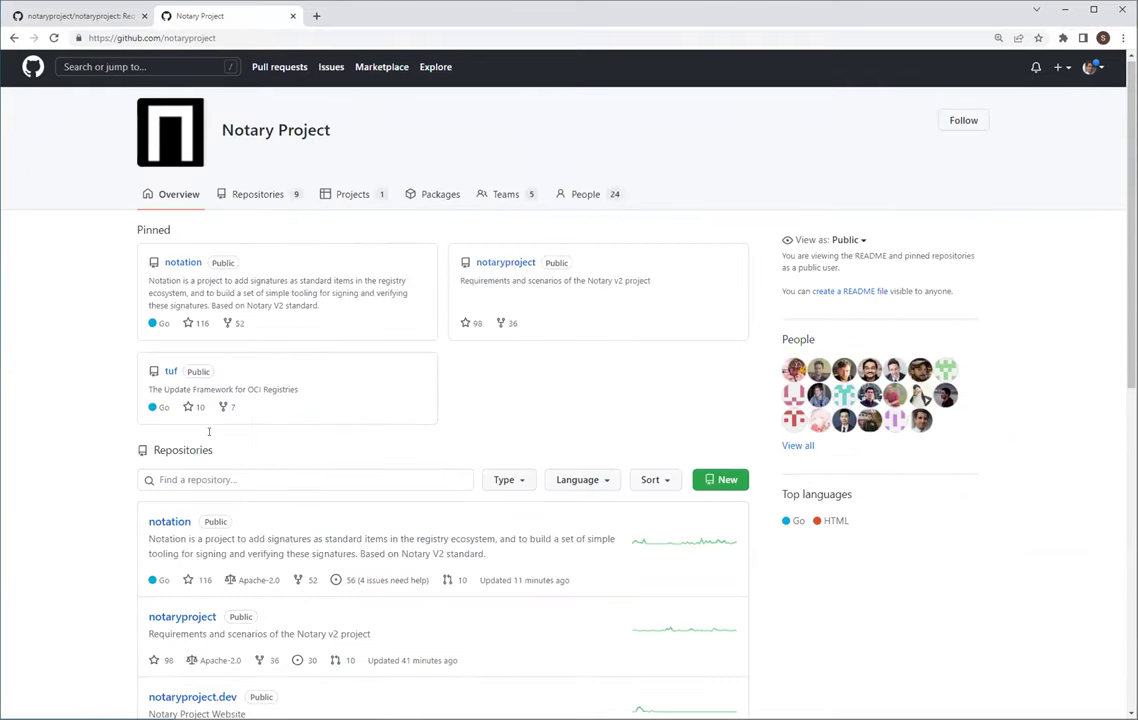
scroll(210, 435, "down", 4)
scroll(210, 435, "down", 2)
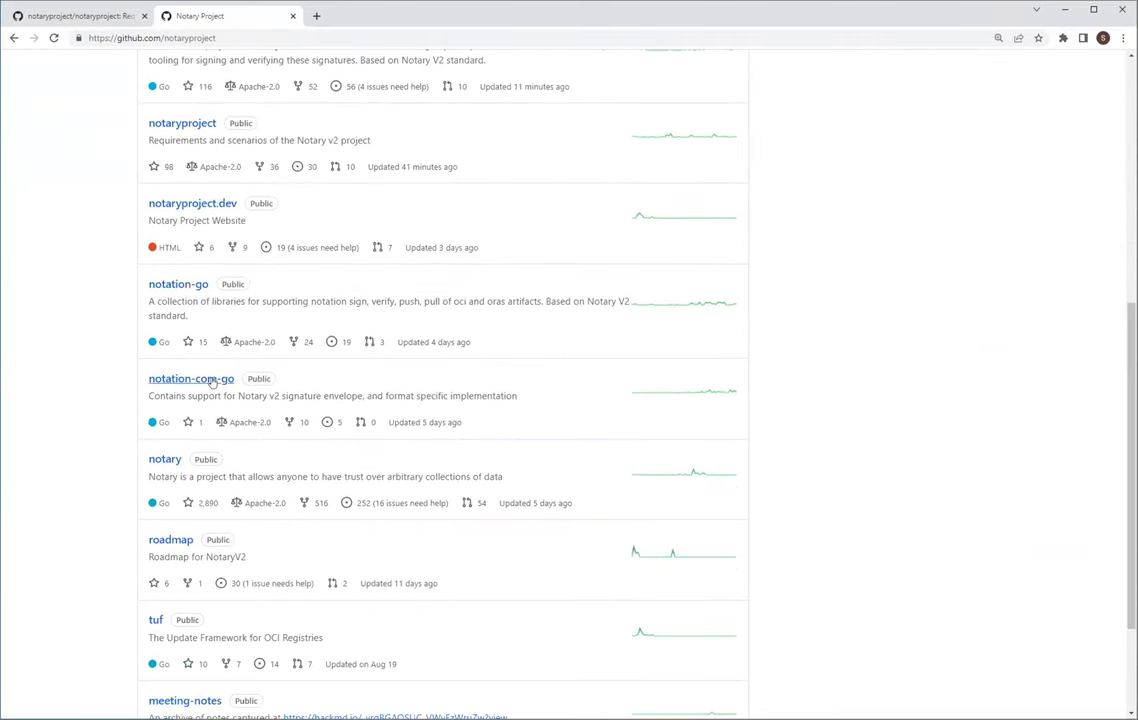
Step: Open notation-core-go's issues and copy notation-go issue #48's description from a new tab
left_click(211, 380)
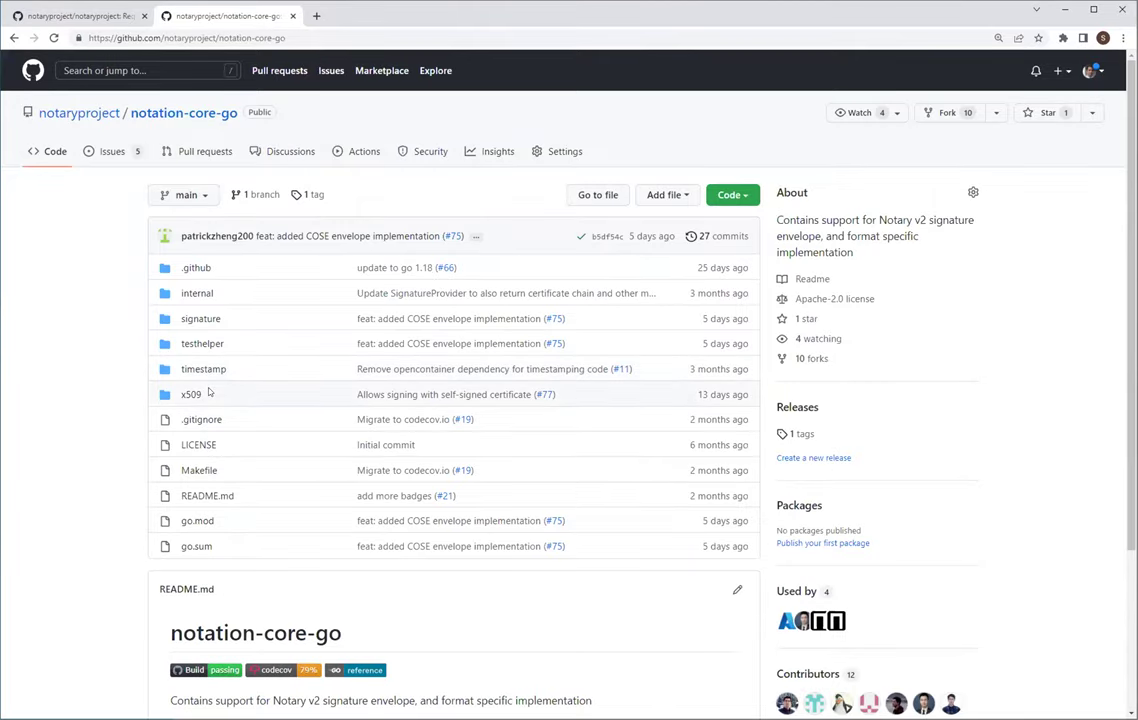
left_click(112, 151)
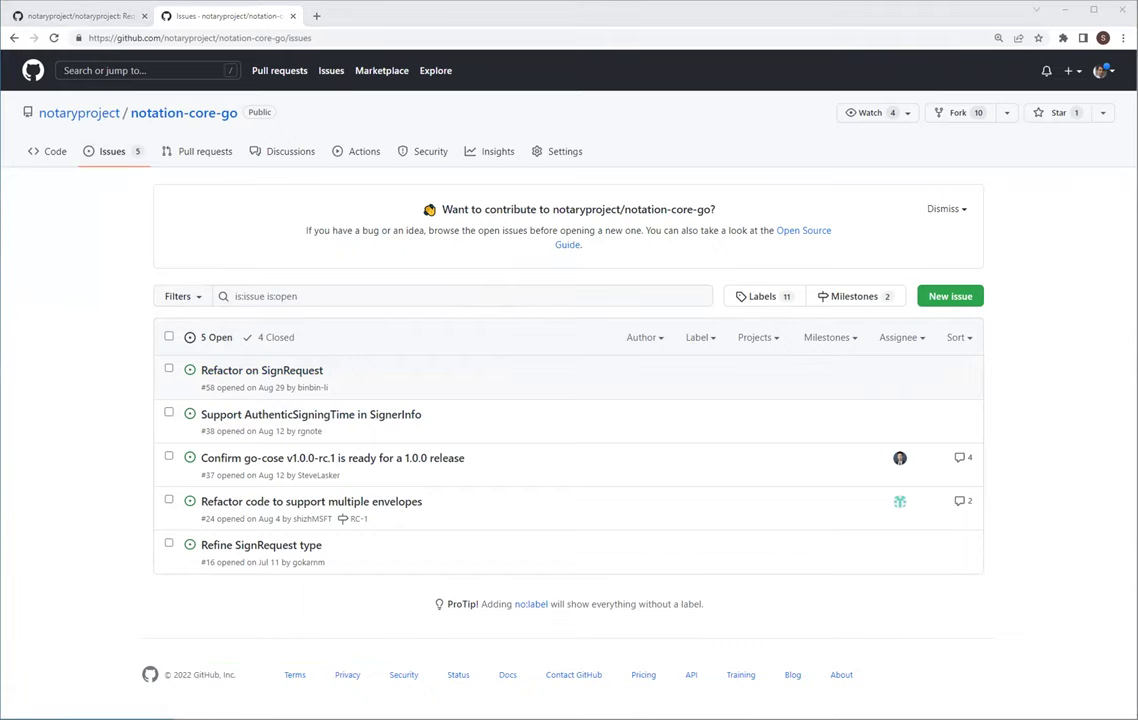
key("ctrl+t")
type("https://github.com/notaryproject/notation-go/issues/48")
key("Return")
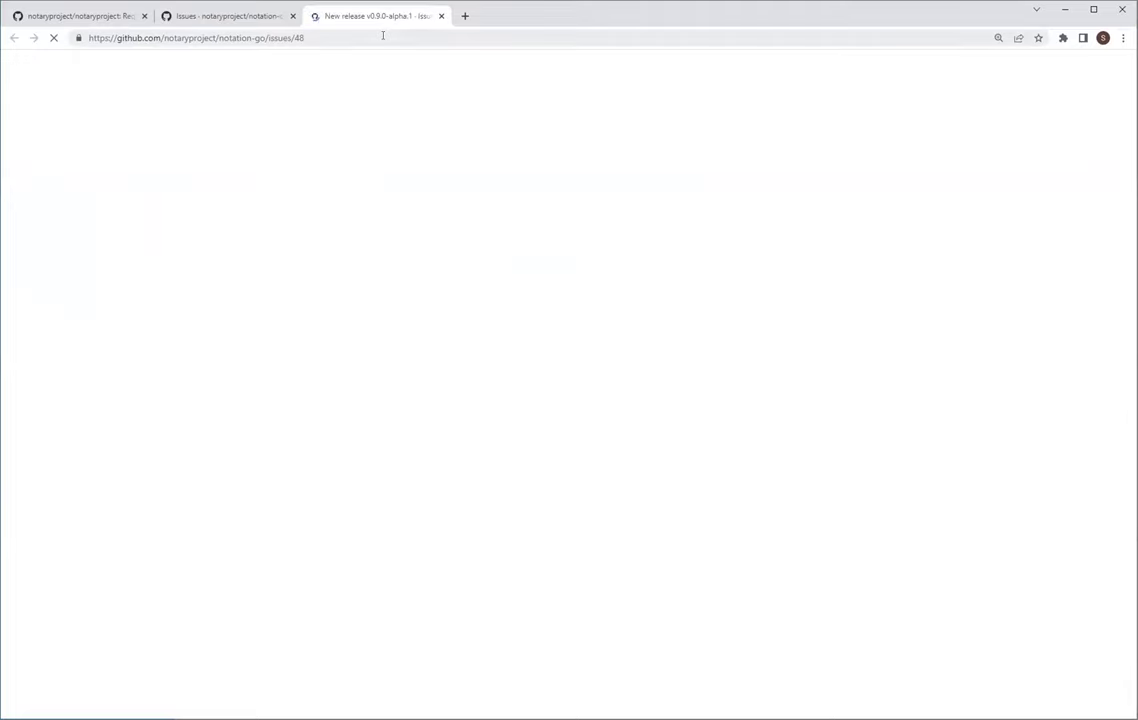
left_click_drag(437, 420, 178, 317)
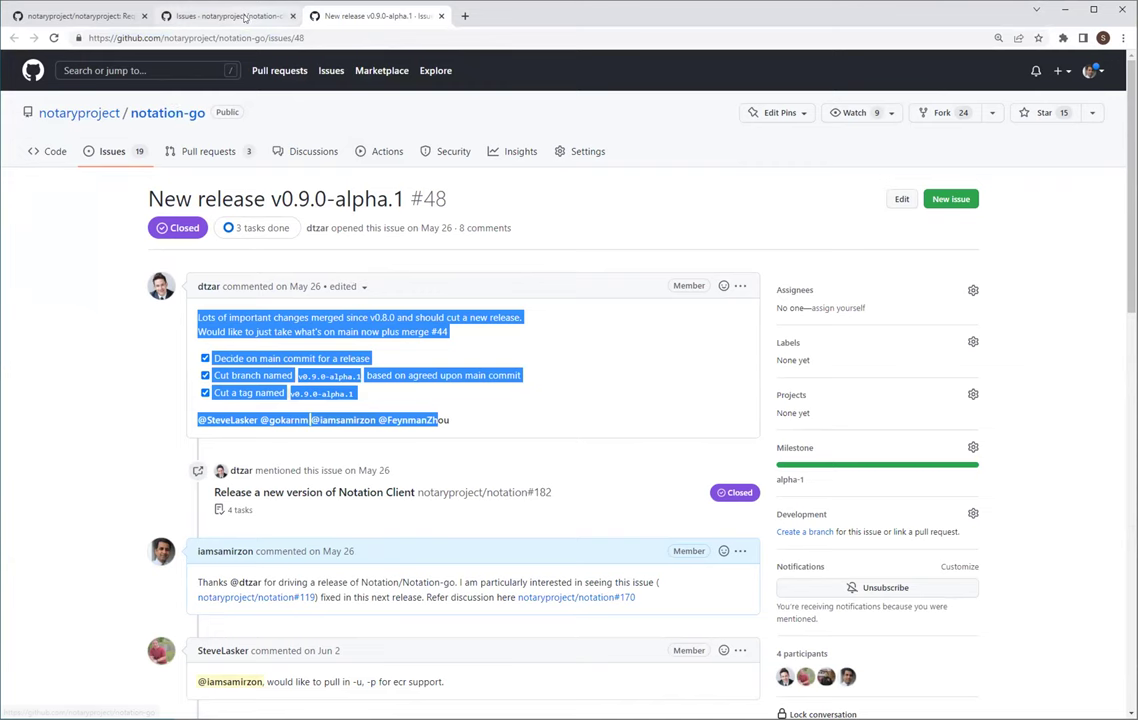
left_click(222, 15)
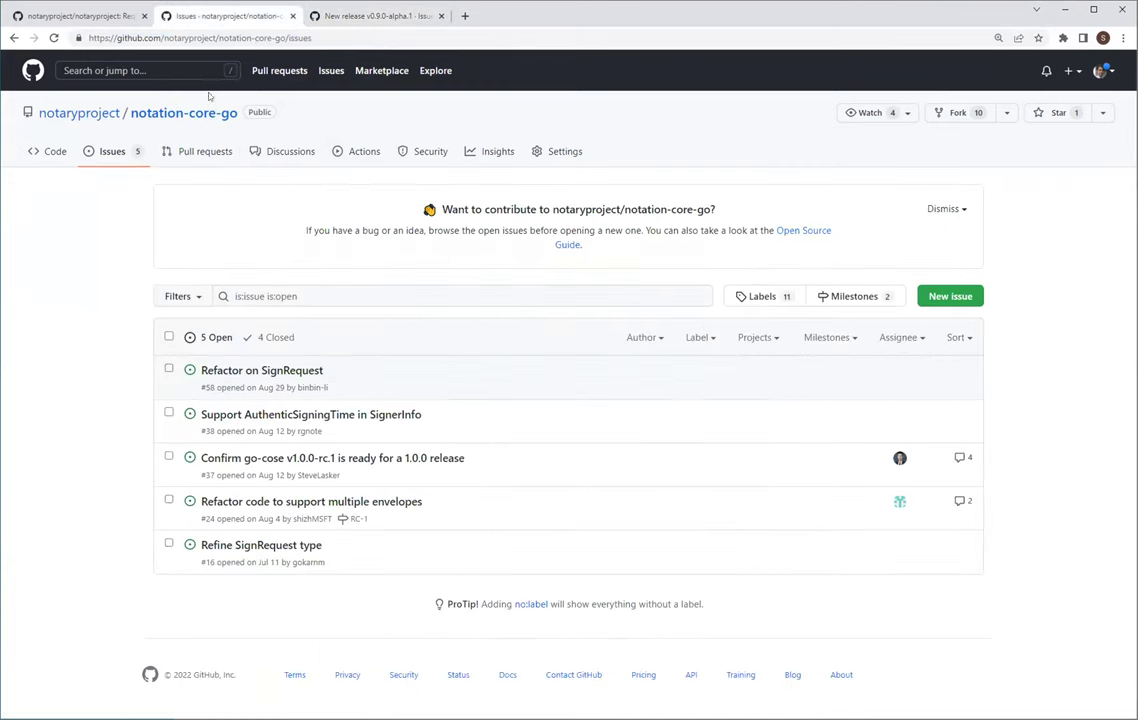
Step: Start a new issue with the pasted #48 body, updating versions to v0.9.0 and alpha.4
left_click(951, 297)
left_click(312, 283)
type("Lots of important changes merged since v0.8.0 and should cut a new release. Would like to just take what's on main now plus merge https://github.com/notaryproject/notation-go/pull/44  Decide on main commit for a release Cut branch named v0.9.0-alpha.1 based on agreed upon main commit Cut a tag named v0.9.0-alpha.1 @SteveLasker @gokarnm @iamsamirzon @FeynmanZh")
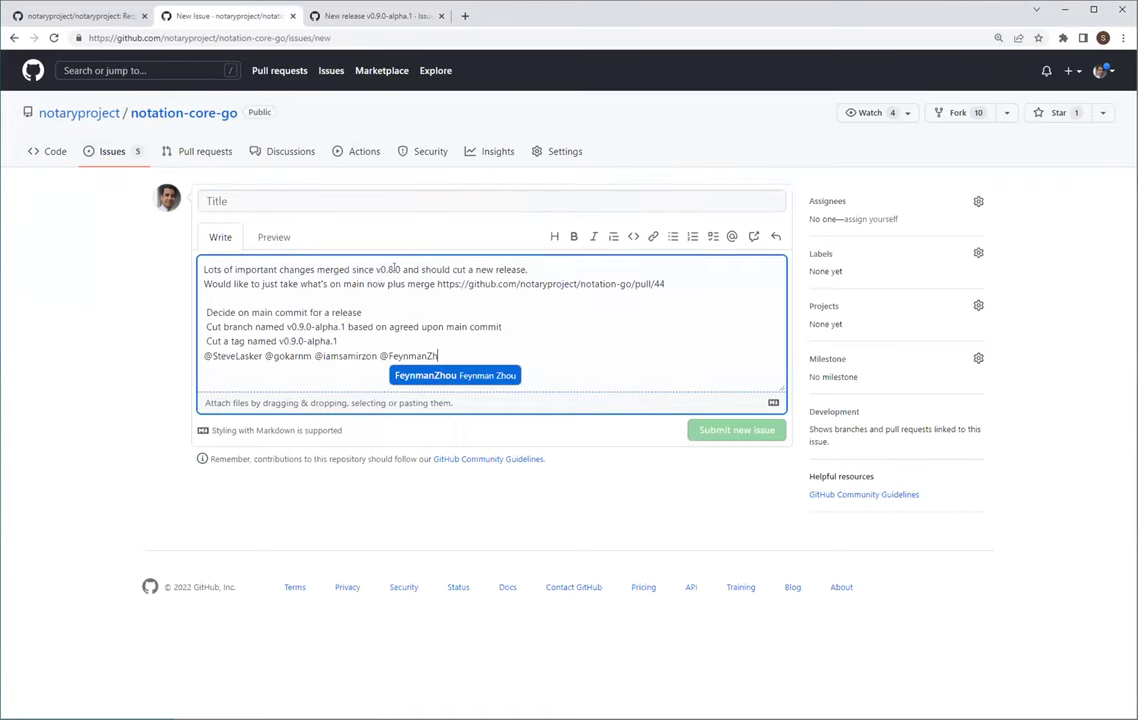
left_click_drag(387, 269, 394, 269)
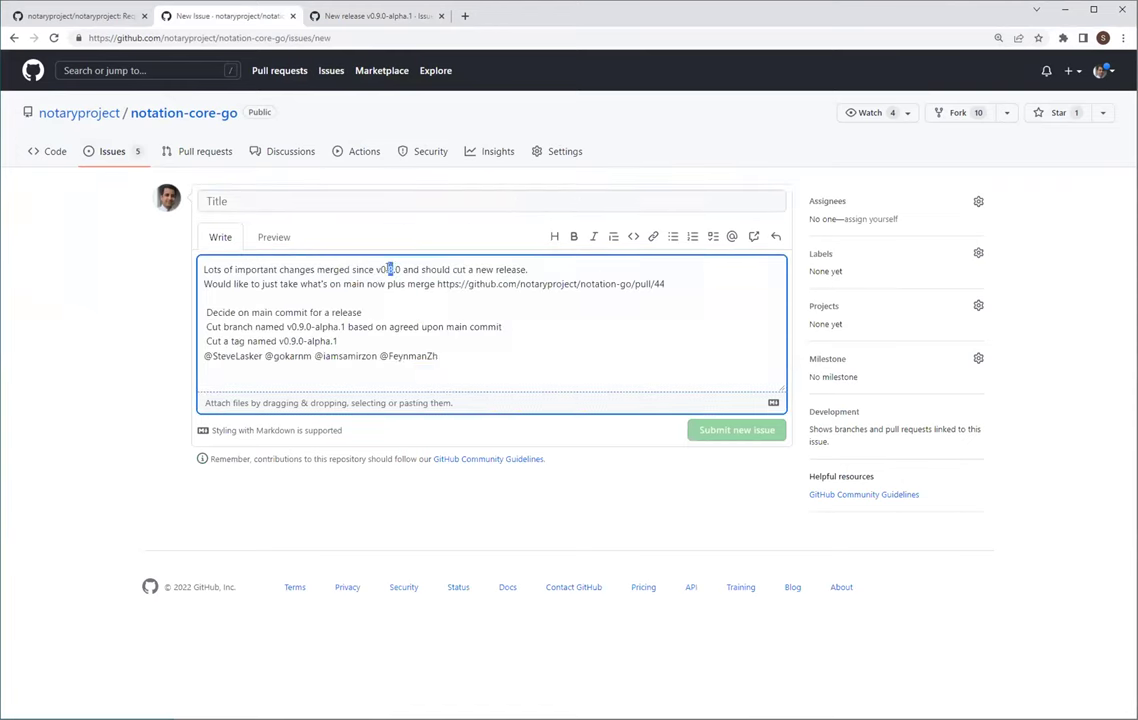
type("9")
left_click_drag(338, 327, 345, 327)
type("4")
double_click(334, 340)
type("4")
Step: Turn the branch, main commit and tag lines into task items and remove blank lines
key("ctrl+shift+l")
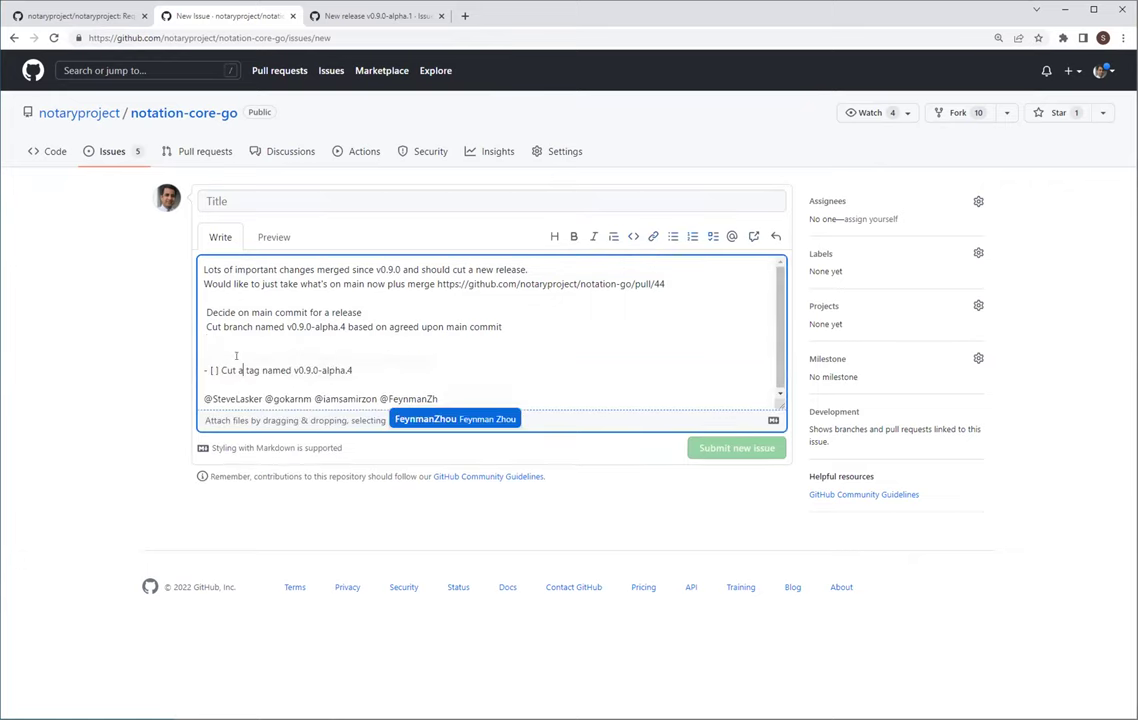
key("Escape")
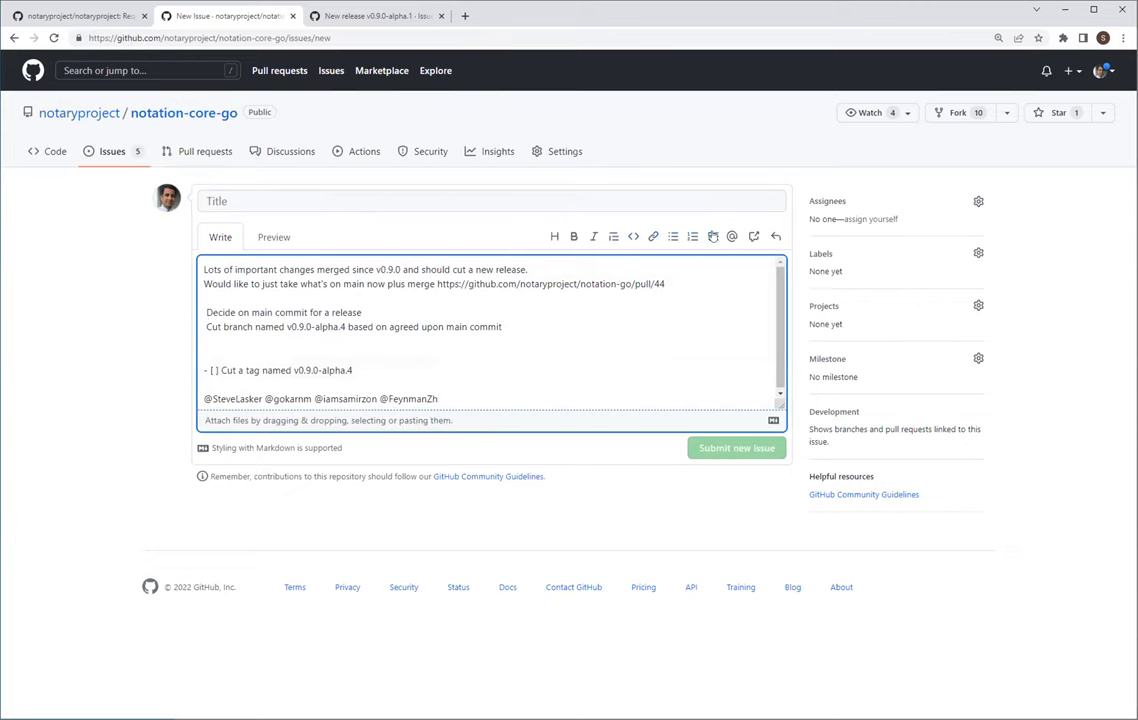
left_click(691, 237)
left_click(199, 312)
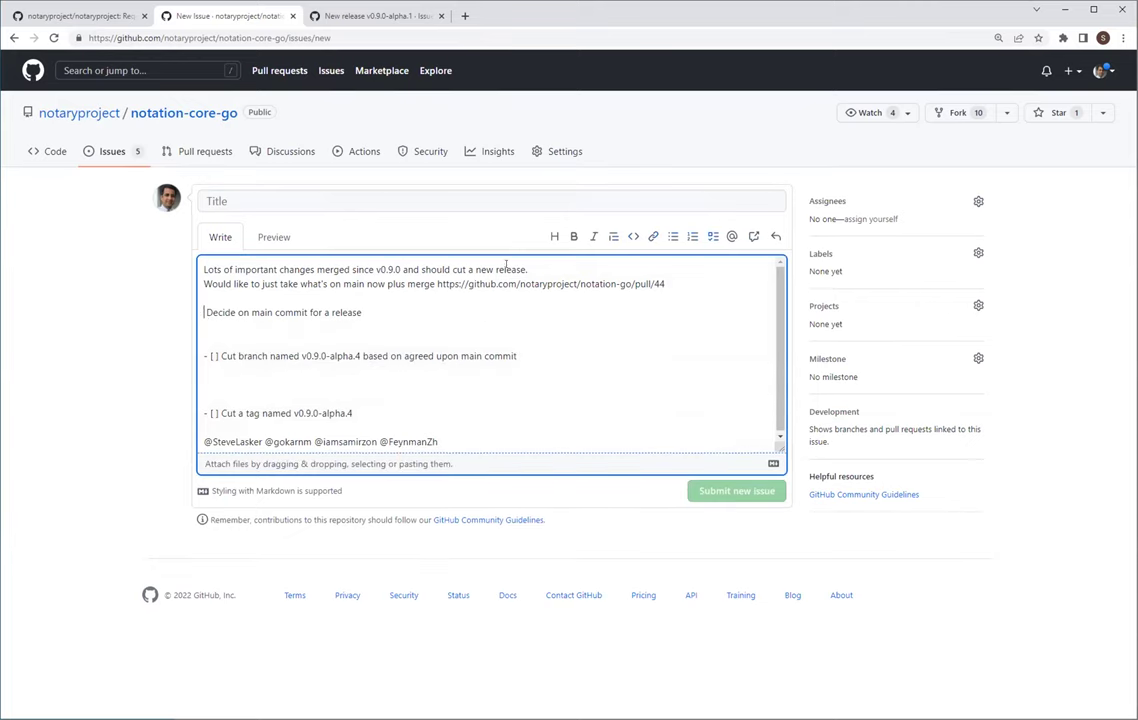
left_click(692, 236)
left_click(254, 345)
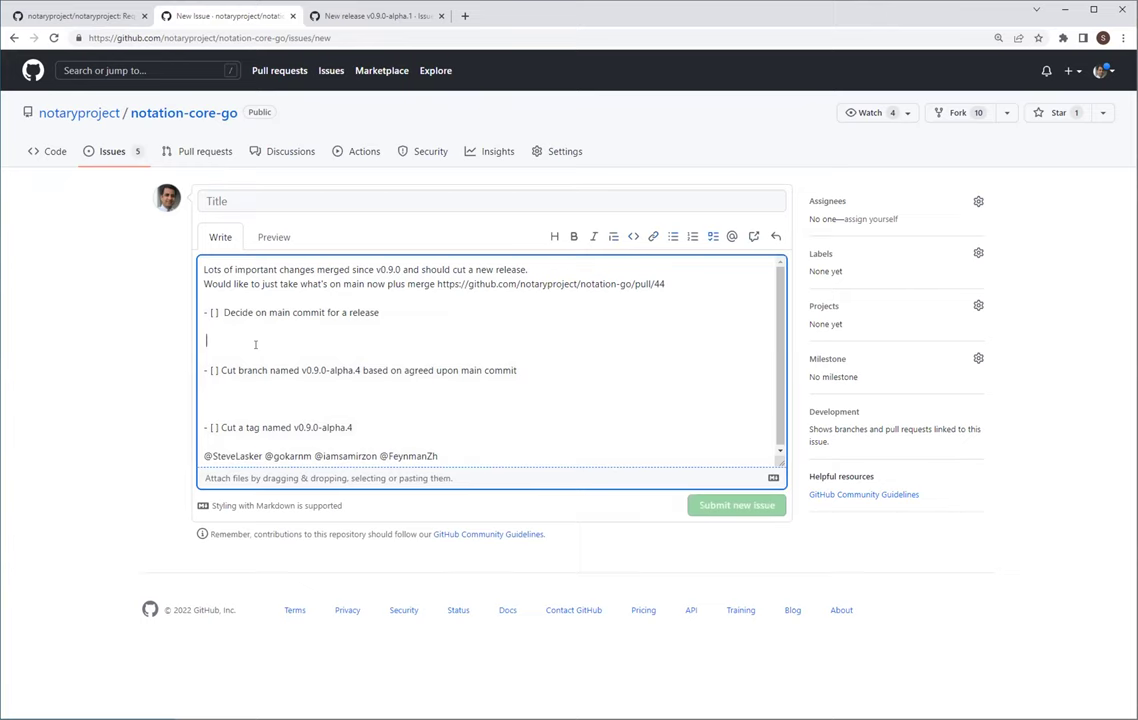
key("BackSpace")
key("Delete")
key("Delete")
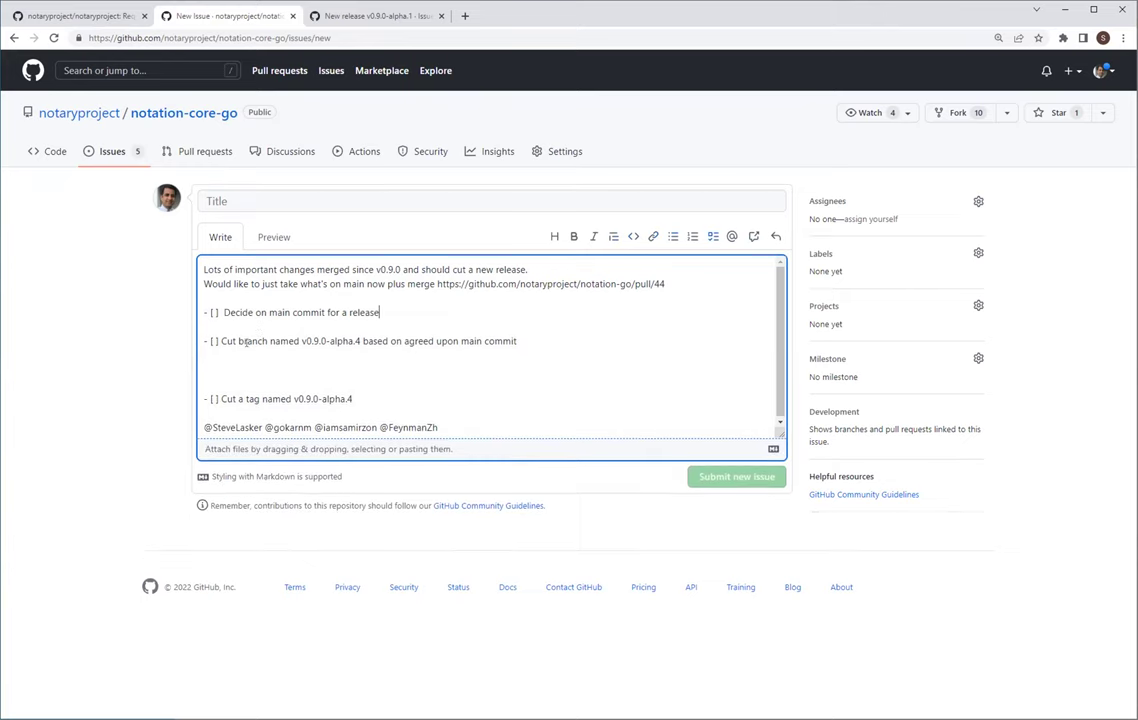
key("BackSpace")
key("BackSpace")
key("BackSpace")
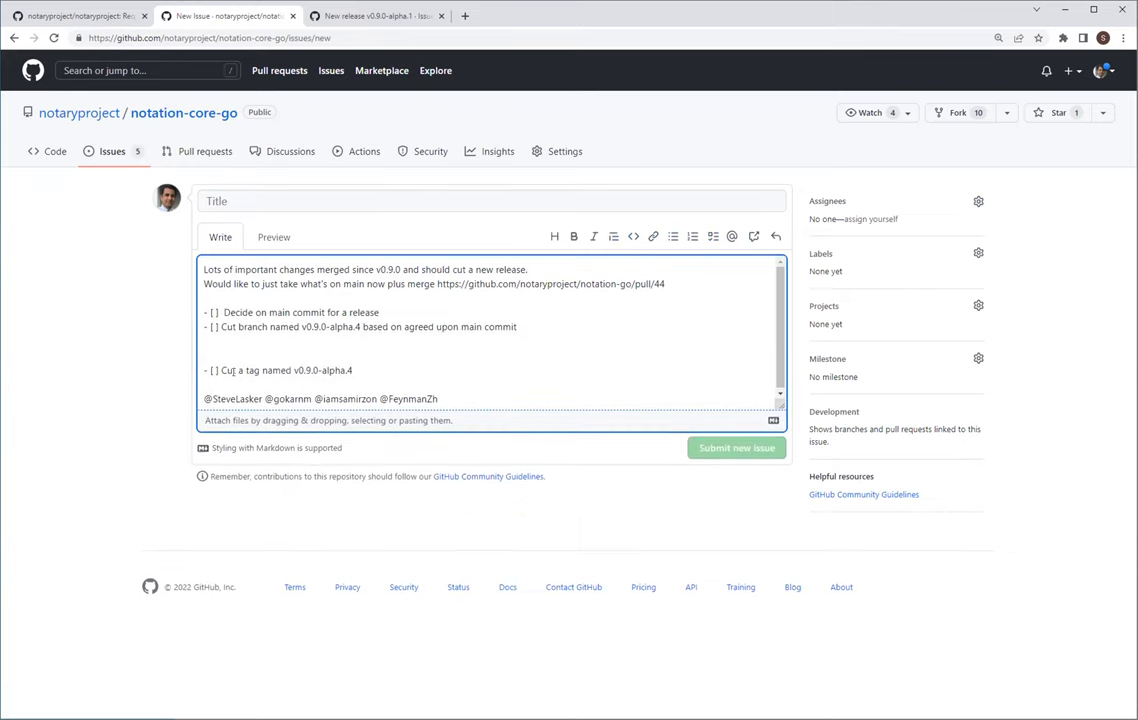
Step: Add one more user mention to the body and begin the title with 'Release'
left_click(461, 366)
type("@va")
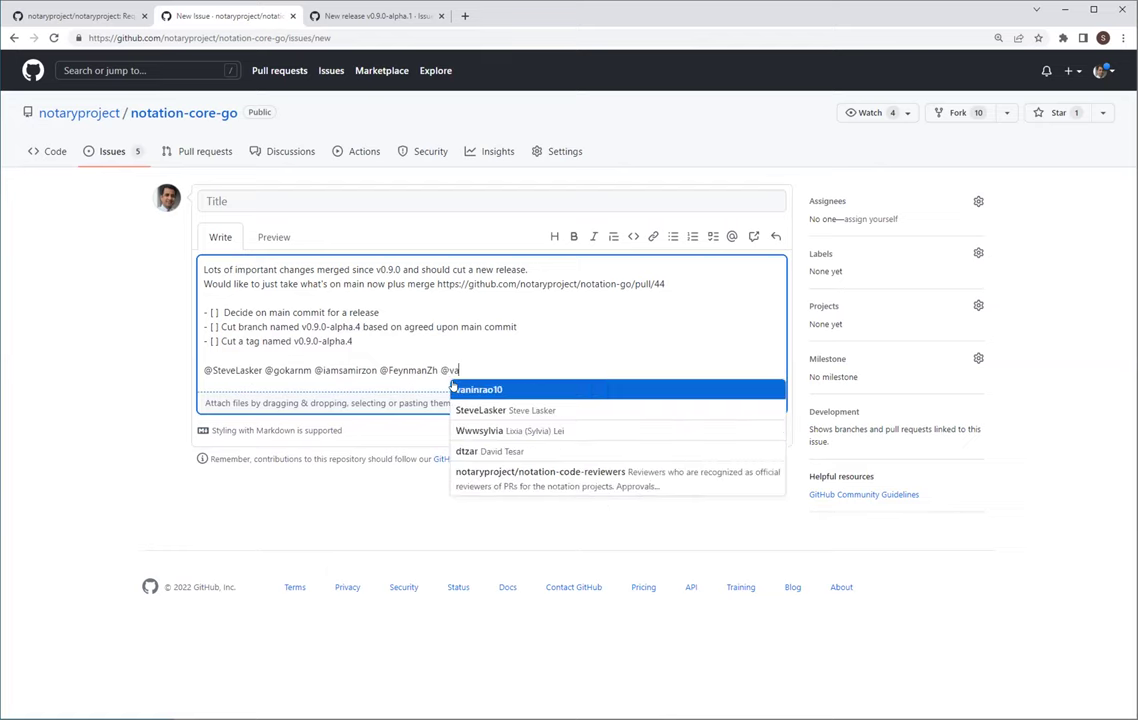
left_click(455, 388)
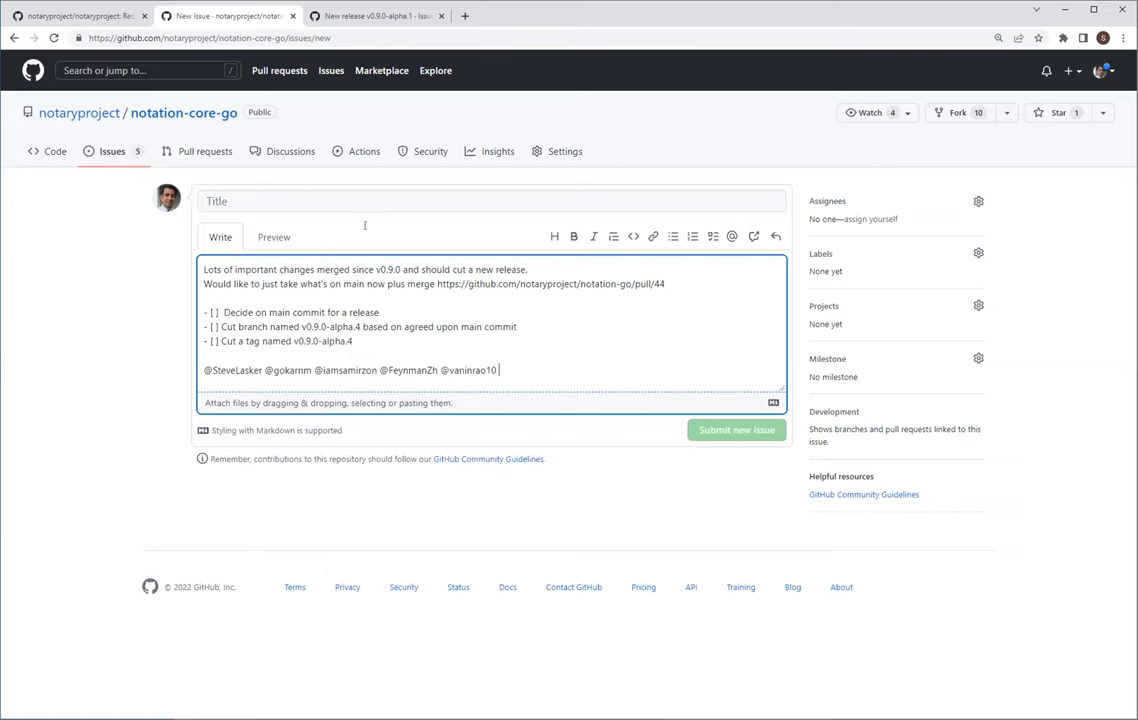
left_click(345, 201)
type("Release")
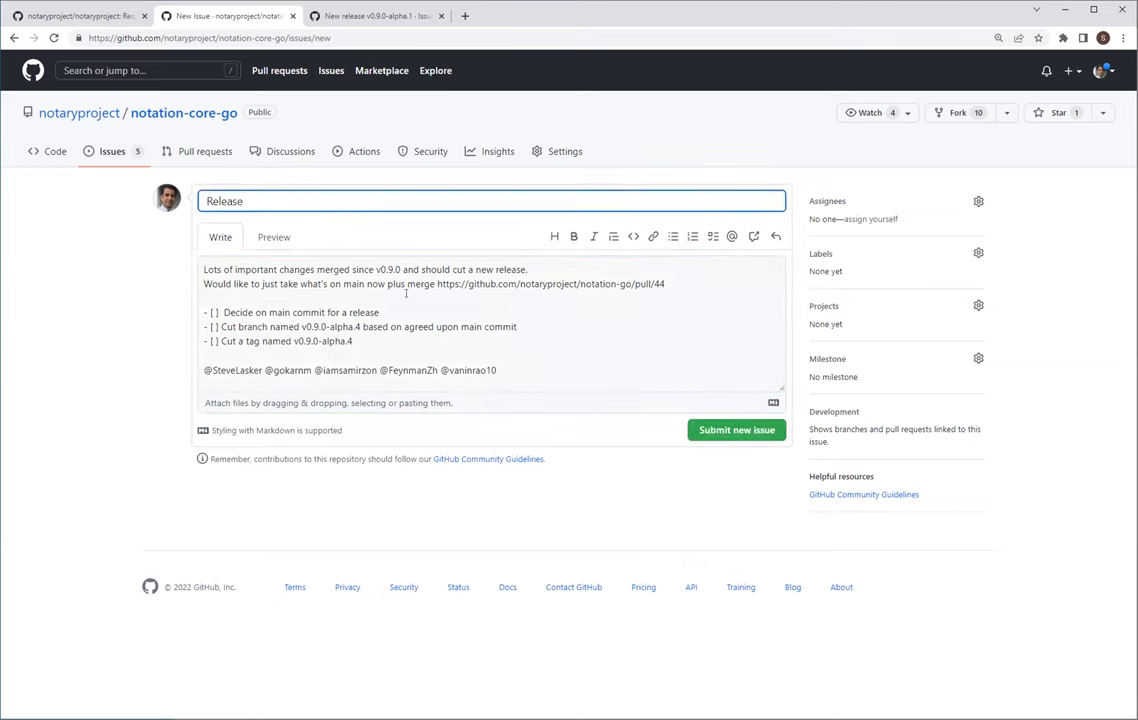
Step: Complete the title as 'Release v0.9.0-alpha.4 for Notation-core-go' and submit the issue as #85
left_click(302, 326)
left_click(361, 326, "shift")
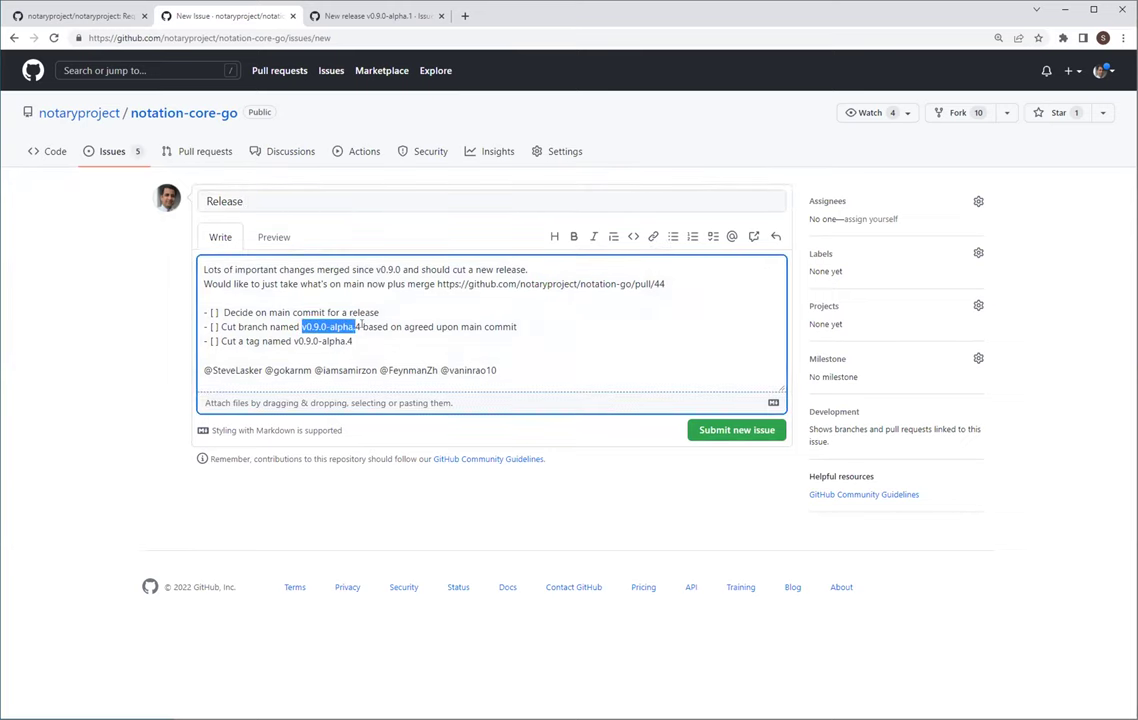
left_click(332, 194)
key("ctrl+v")
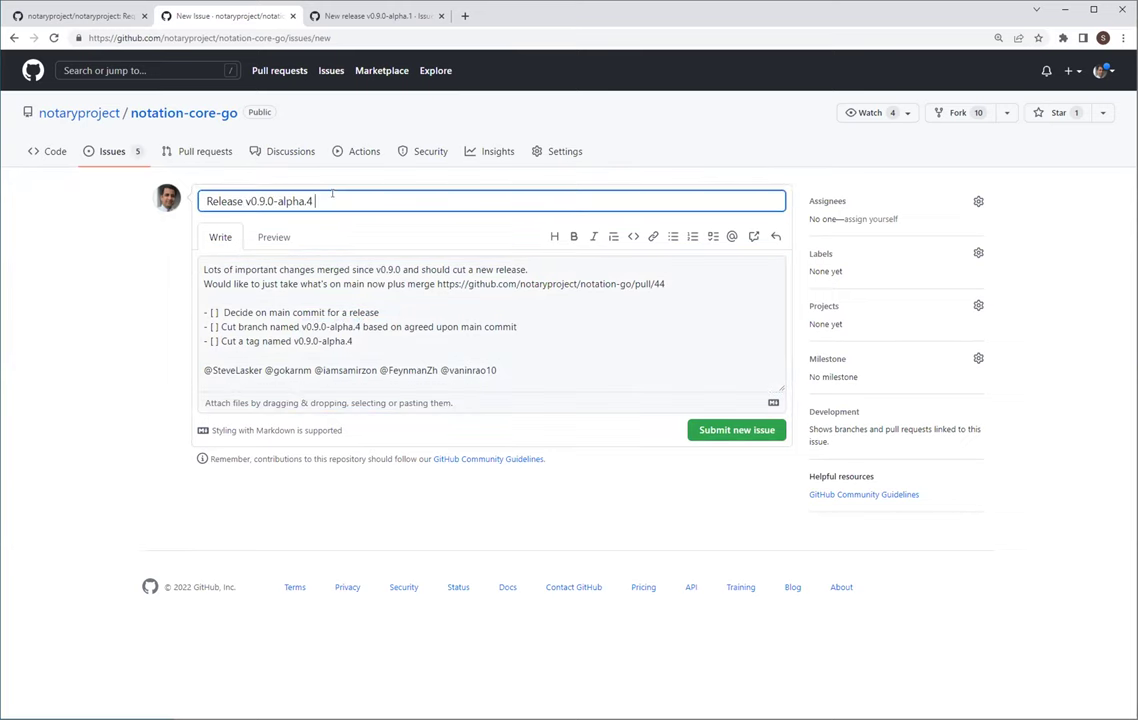
type("for Notation-core-go")
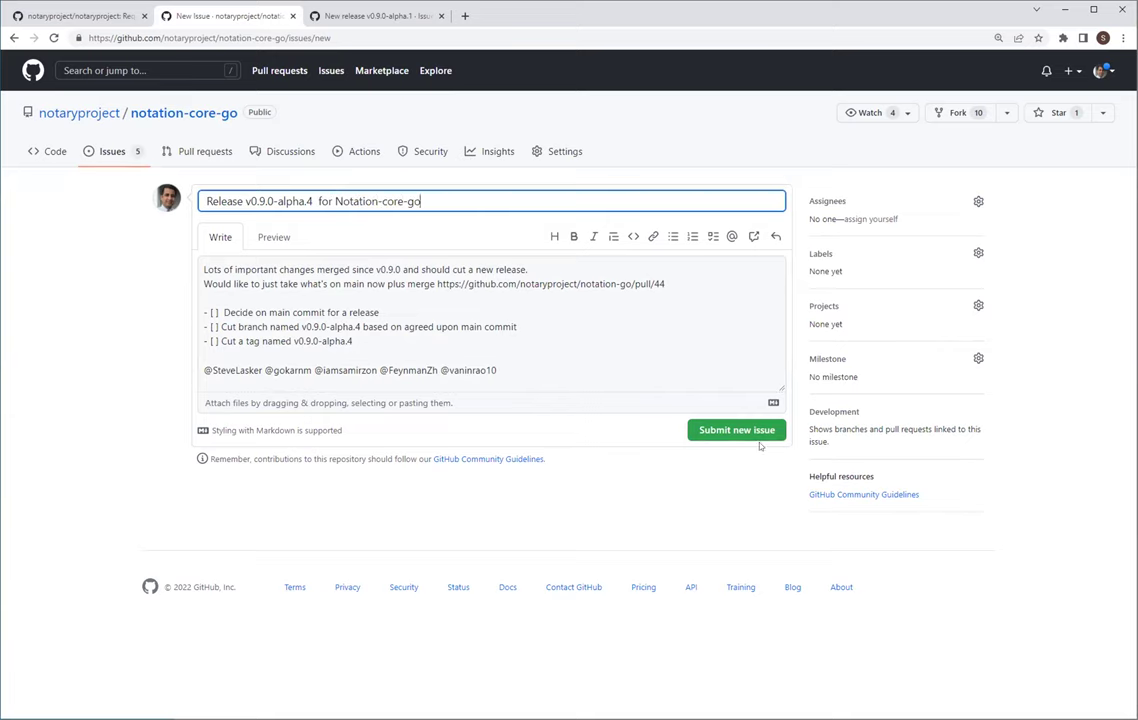
left_click(762, 431)
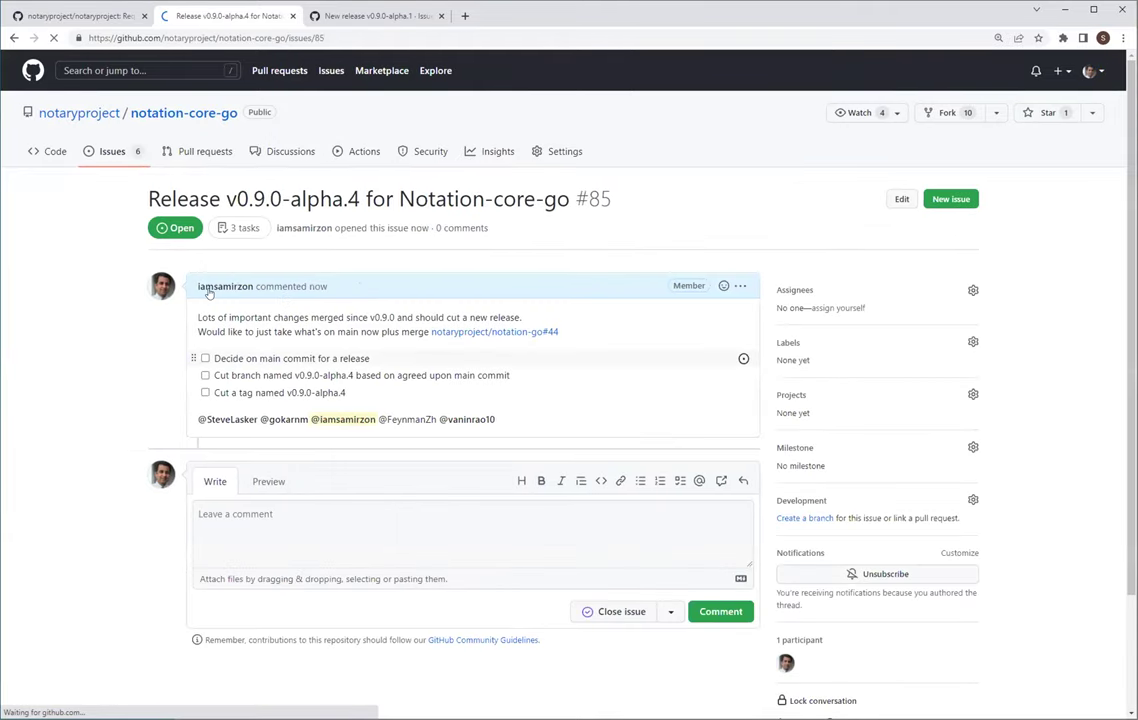
left_click_drag(366, 358, 205, 358)
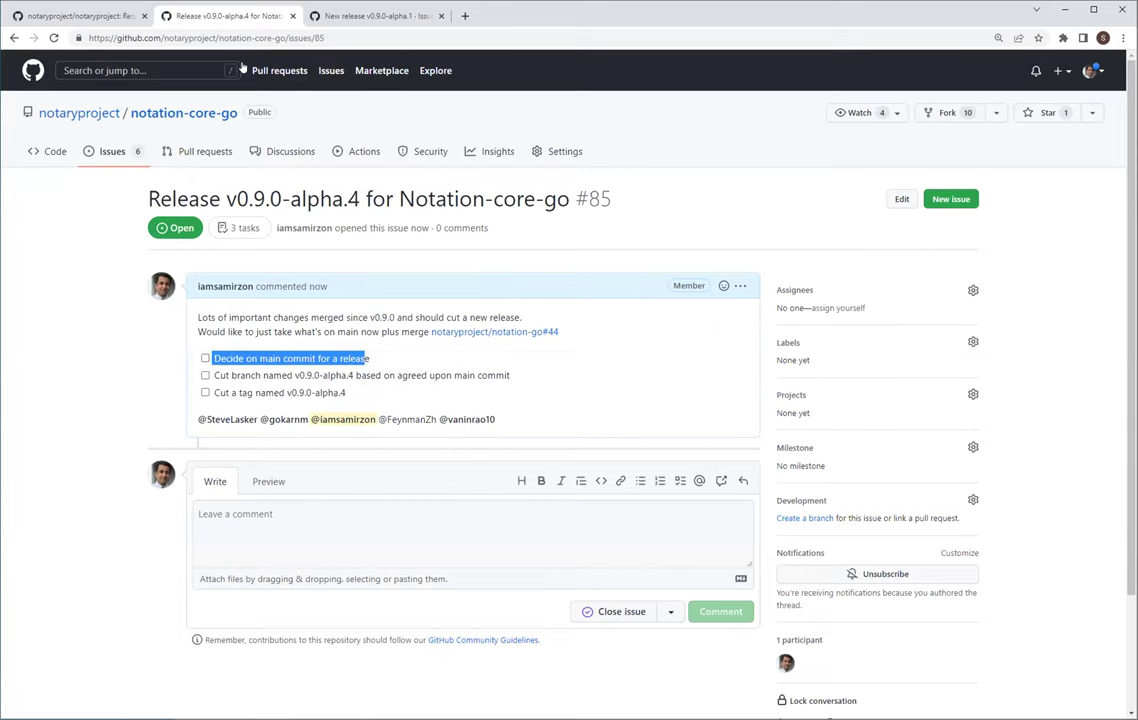
Step: Open the notaryproject/notation repository and read its RELEASE_CHECKLIST.md
left_click(378, 16)
key("ctrl+t")
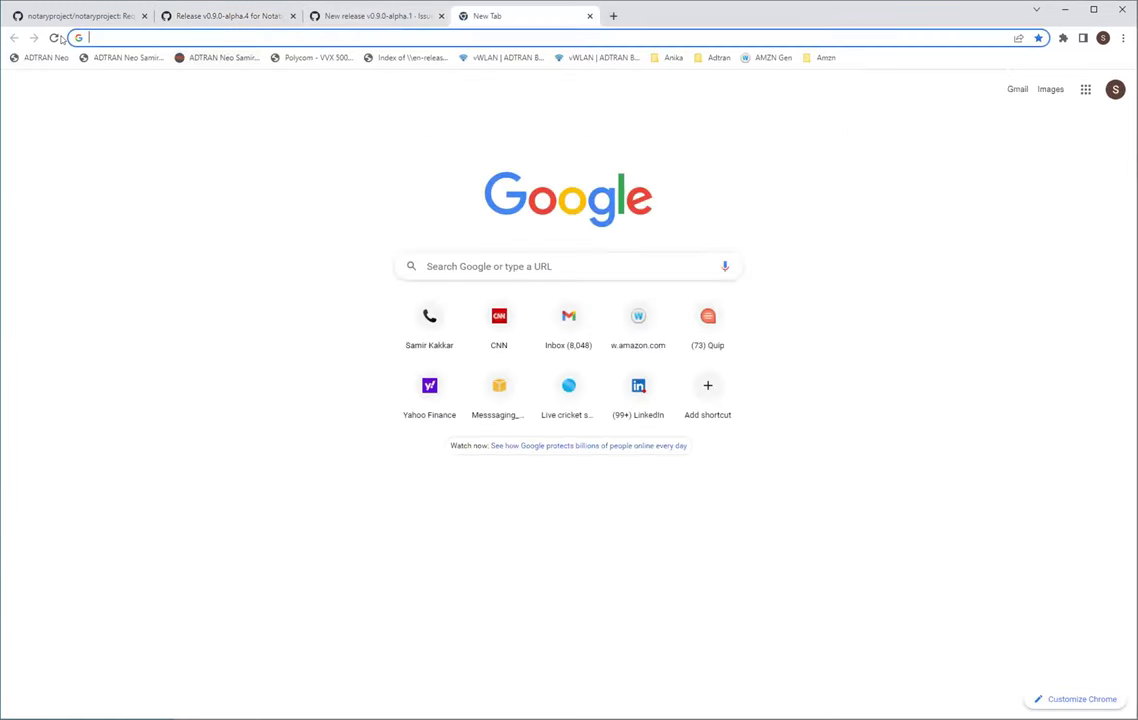
left_click(103, 15)
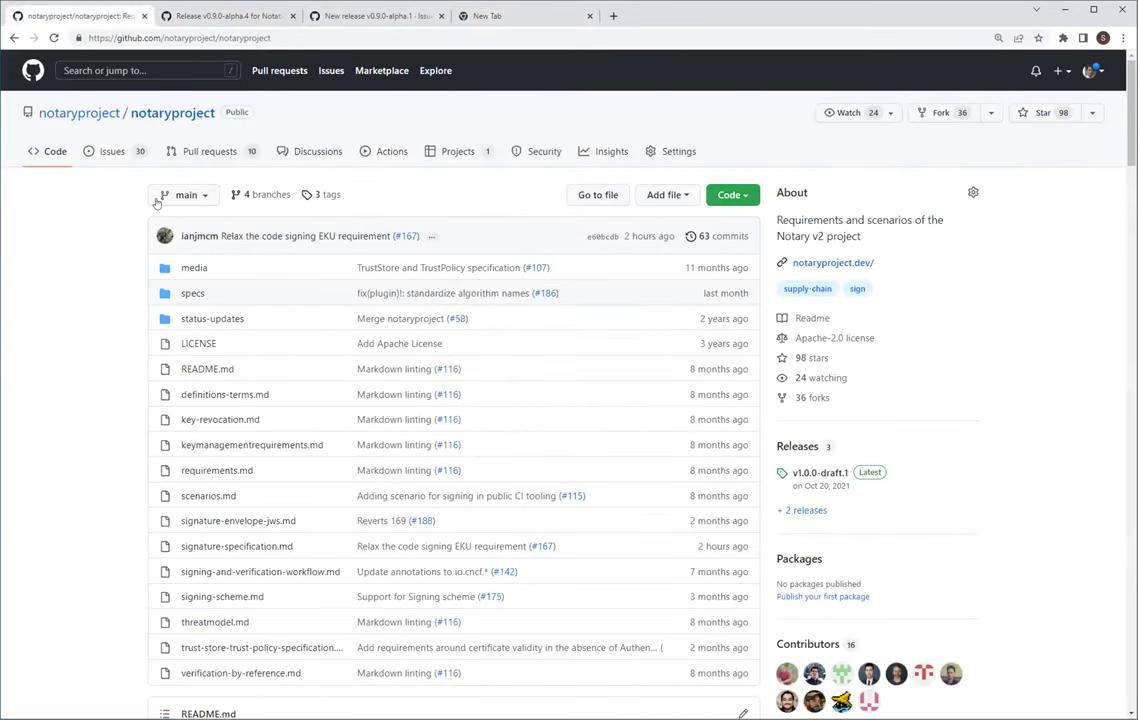
left_click(98, 117)
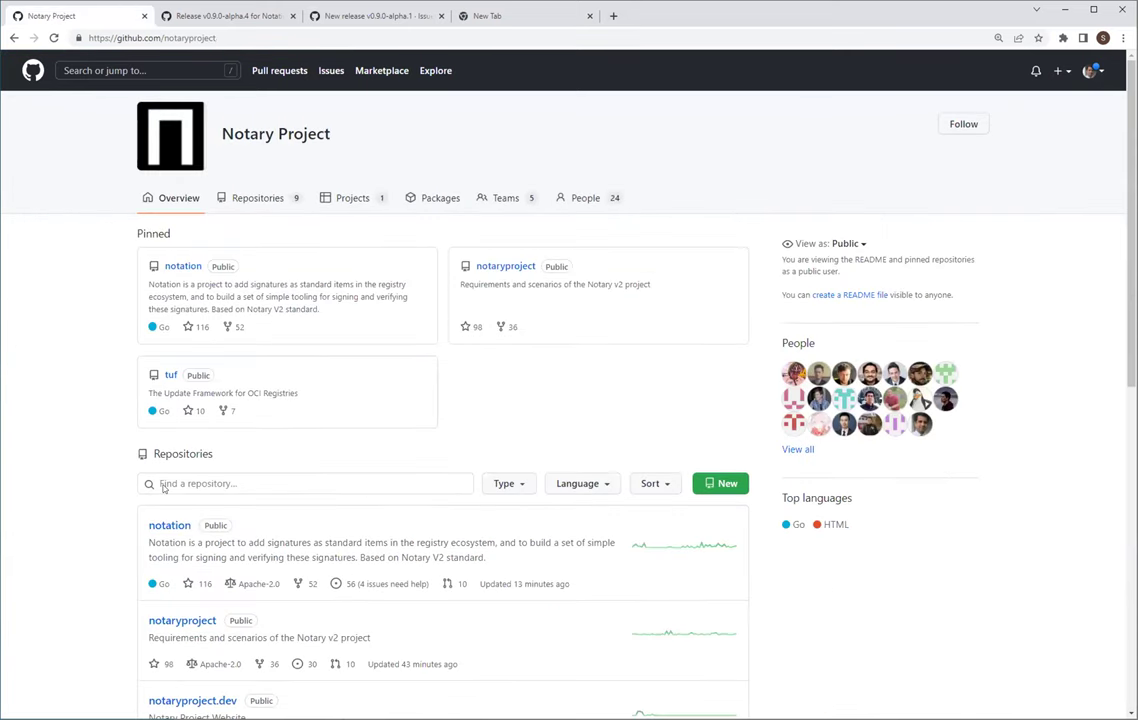
left_click(168, 518)
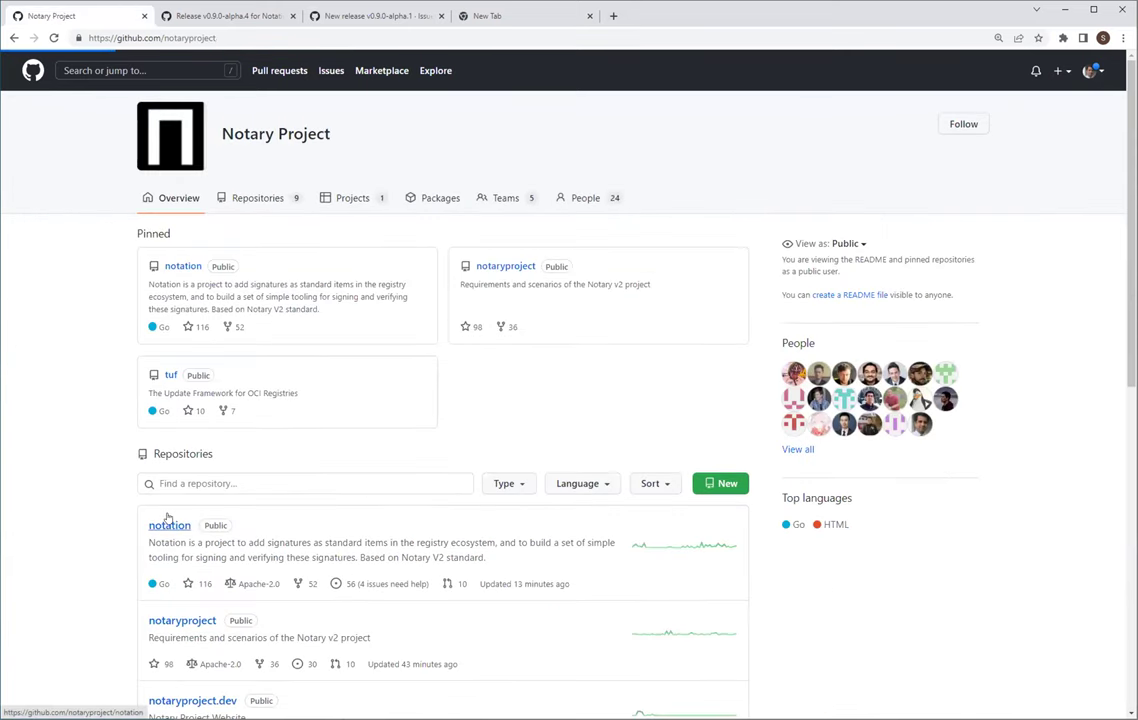
scroll(94, 475, "down", 5)
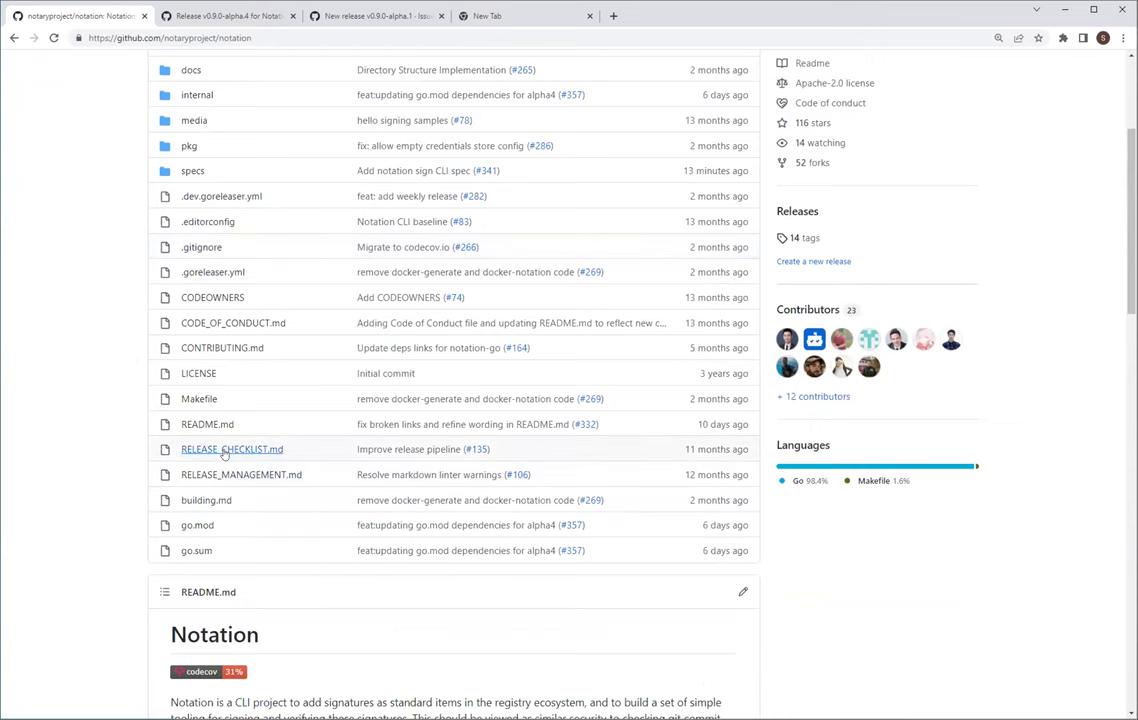
left_click(225, 452)
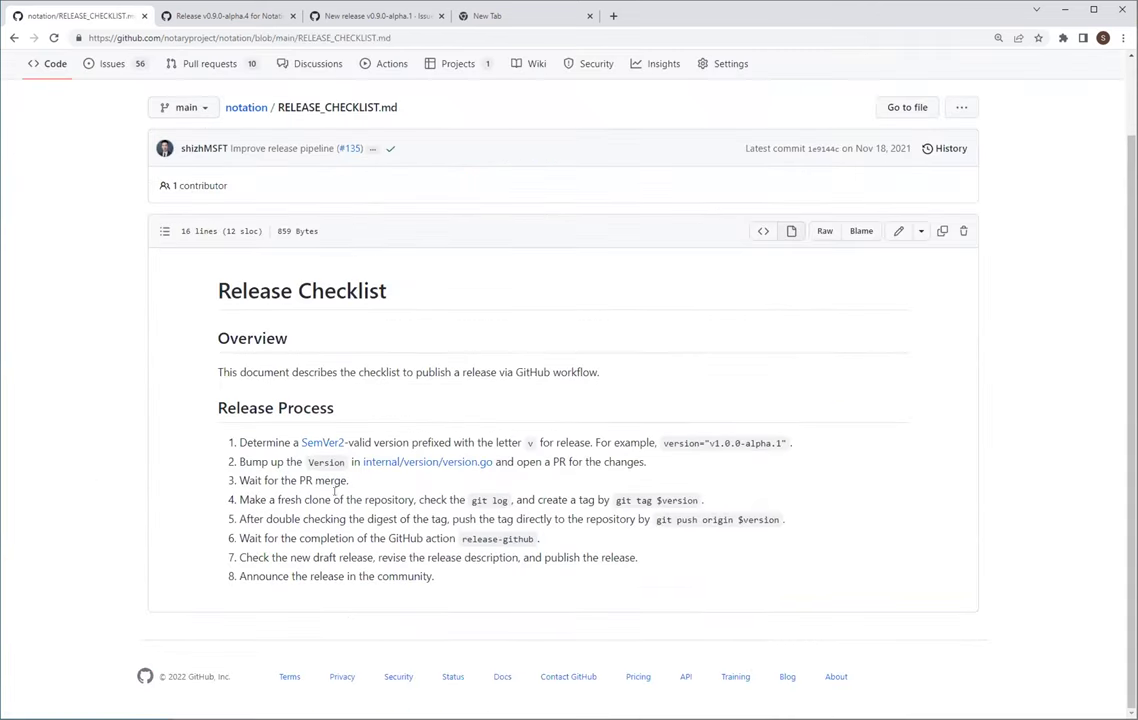
Step: Read RELEASE_MANAGEMENT.md, review RELEASE_CHECKLIST.md again, then return to issue #85
left_click(14, 37)
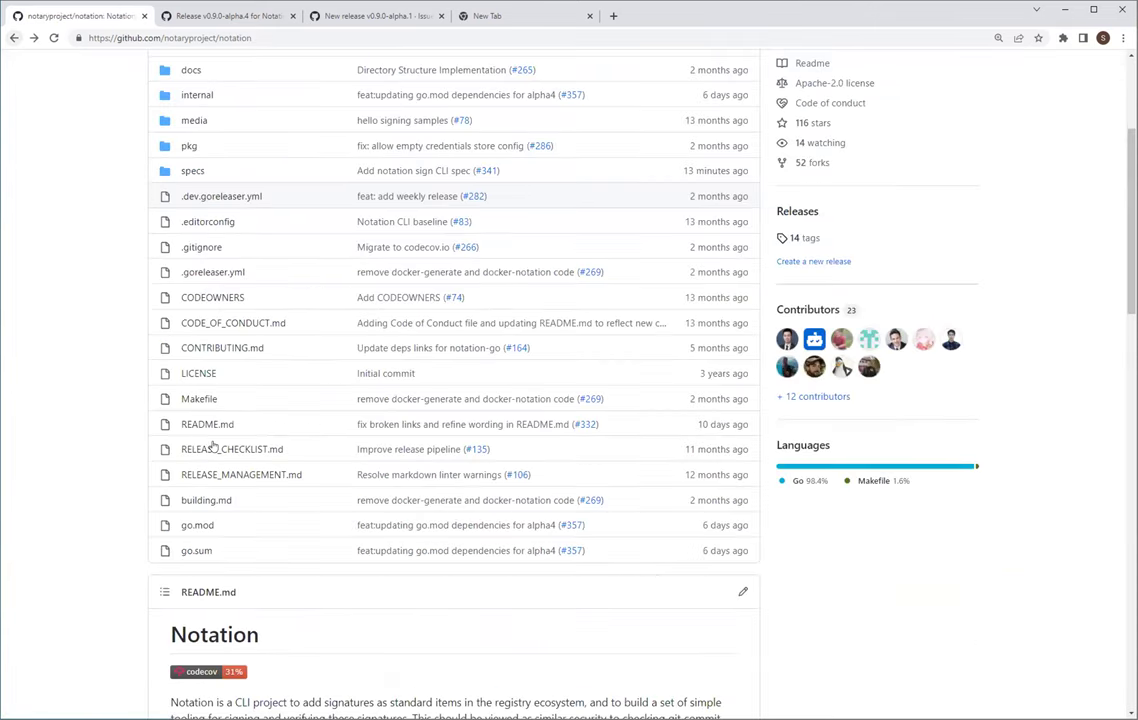
left_click(241, 474)
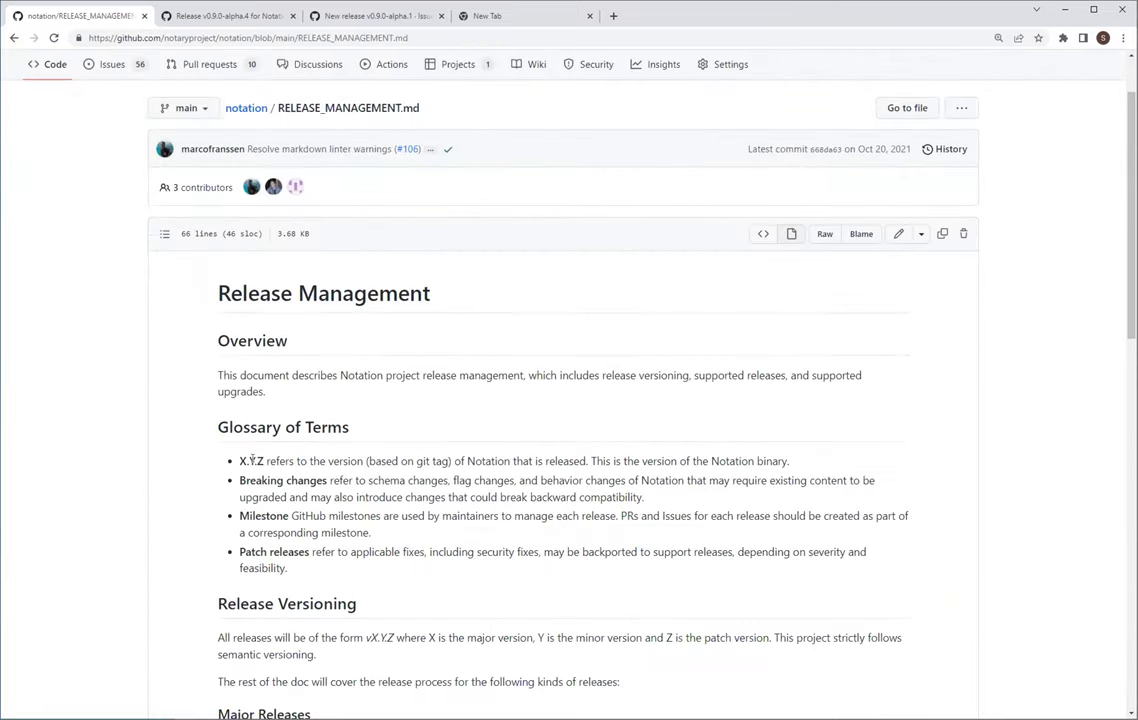
scroll(253, 460, "down", 5)
left_click(14, 37)
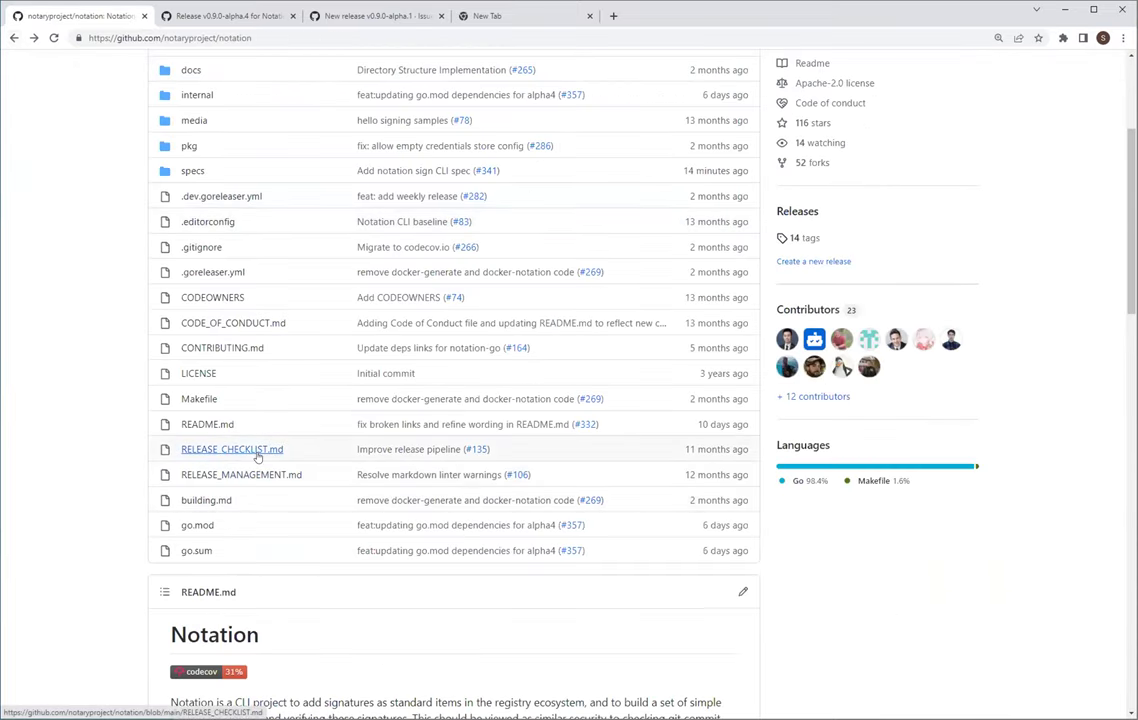
left_click(257, 452)
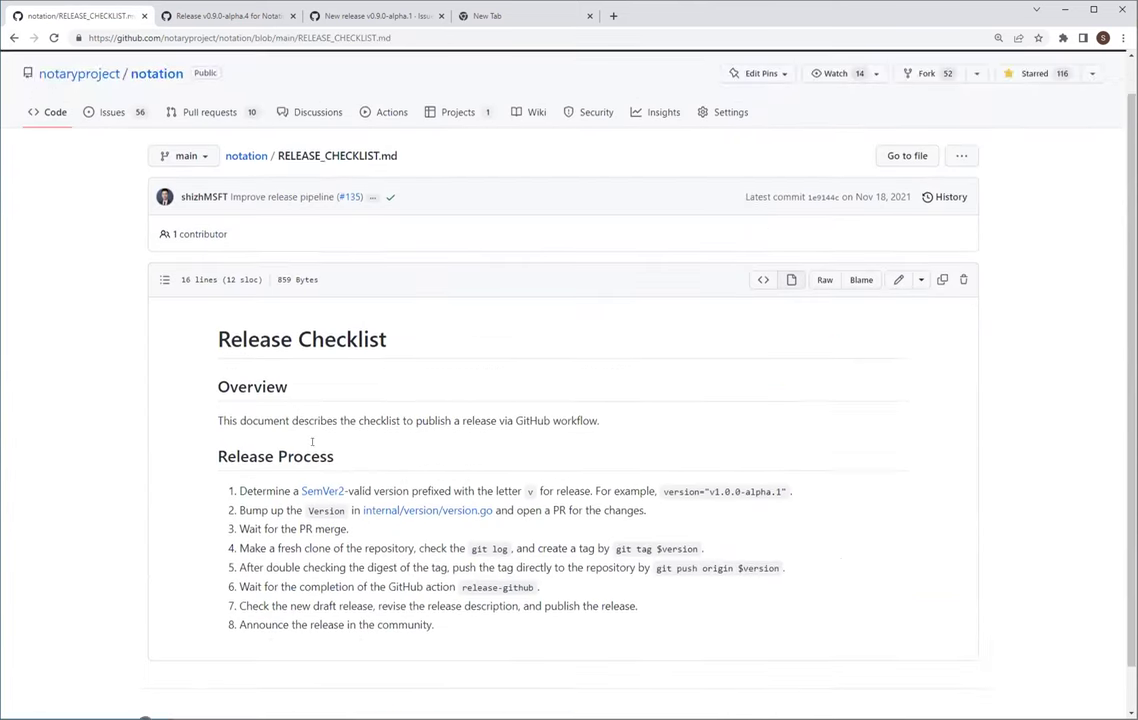
scroll(695, 452, "down", 1)
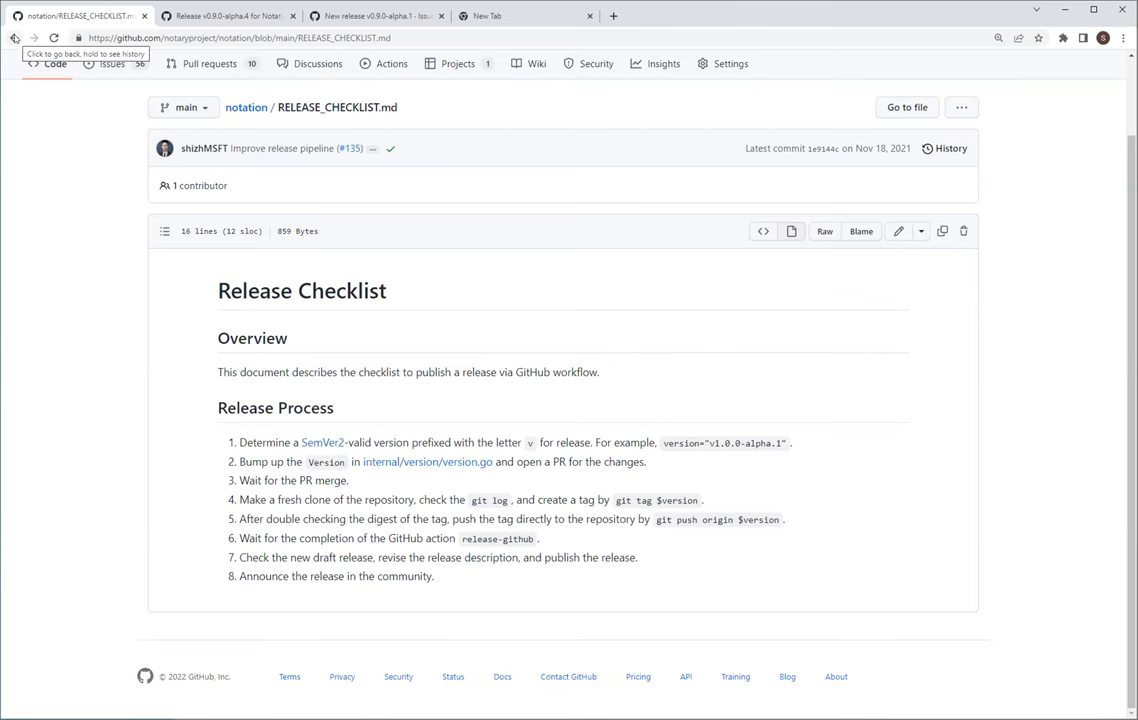
left_click(14, 38)
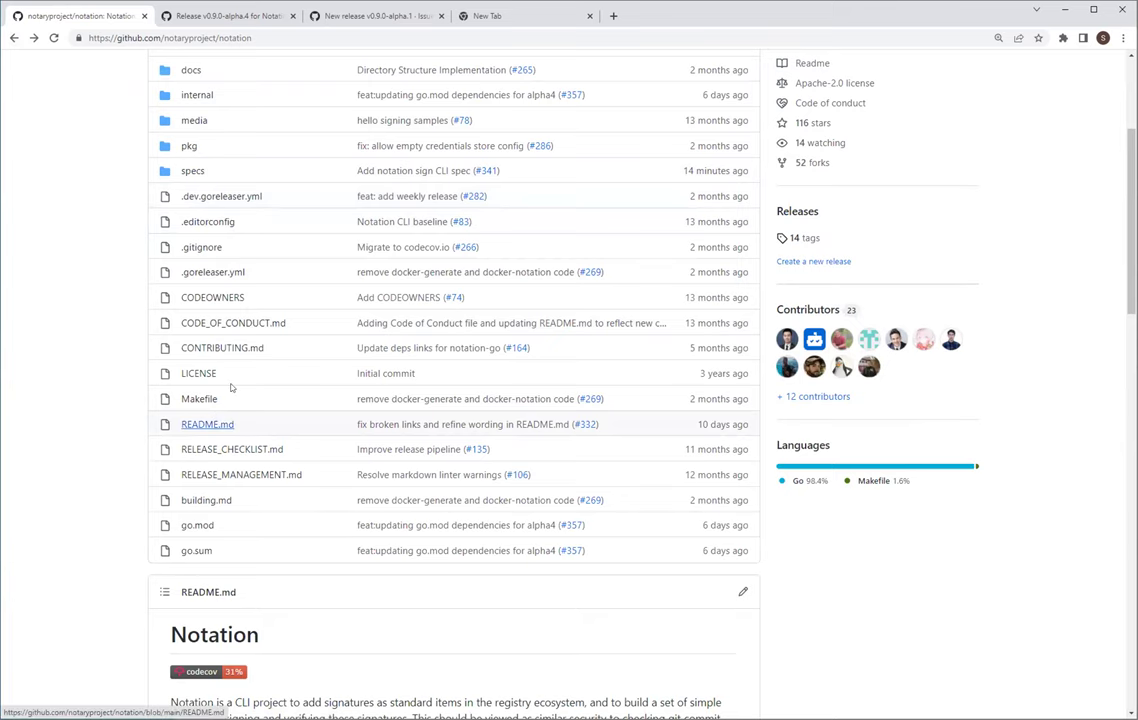
left_click(365, 14)
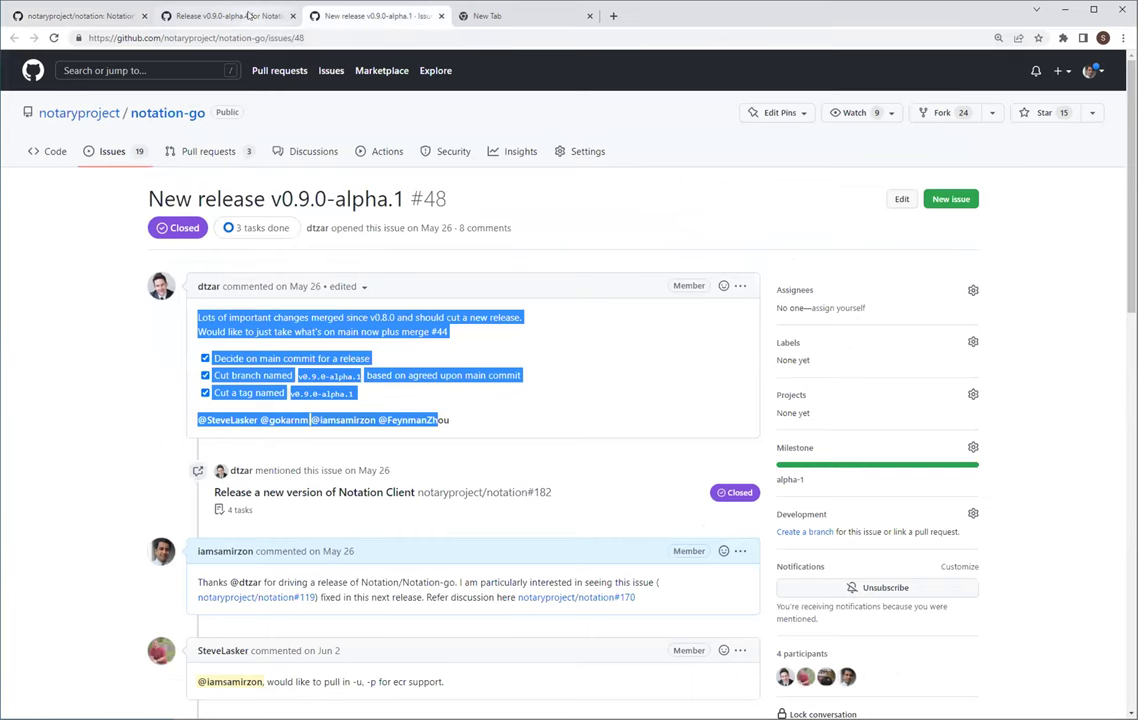
left_click(249, 15)
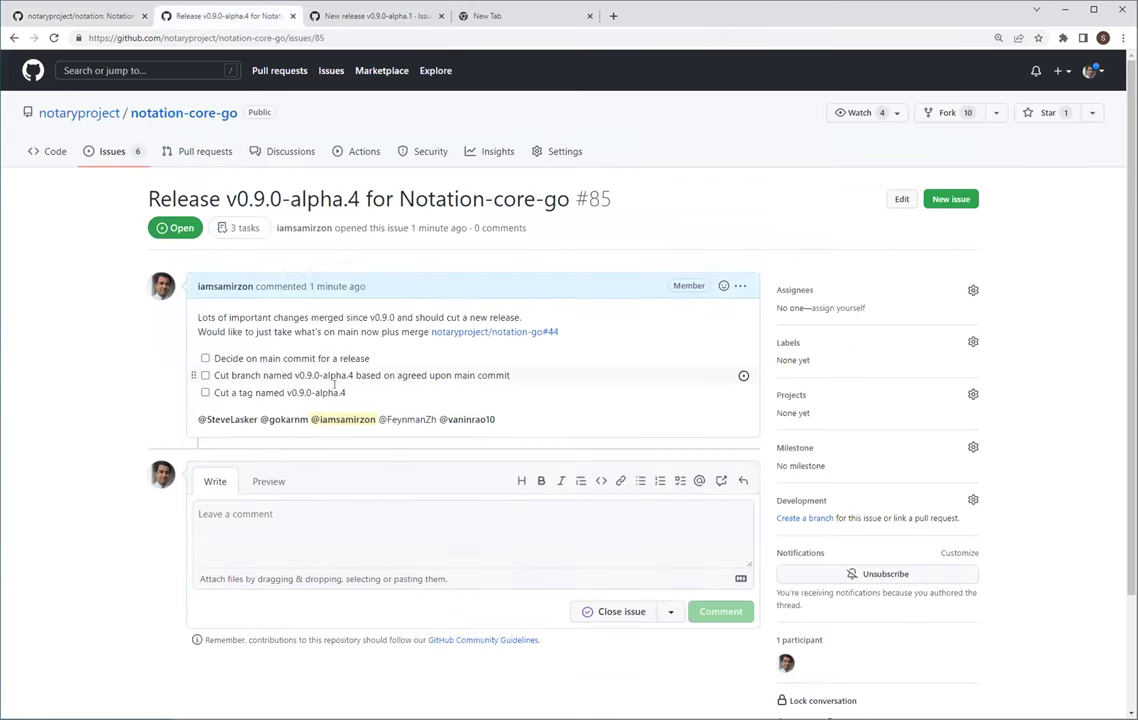
Step: Check the v0.9.0-alpha.4 version in issue #85's branch task and open the description's '...' menu
left_click_drag(354, 376, 294, 368)
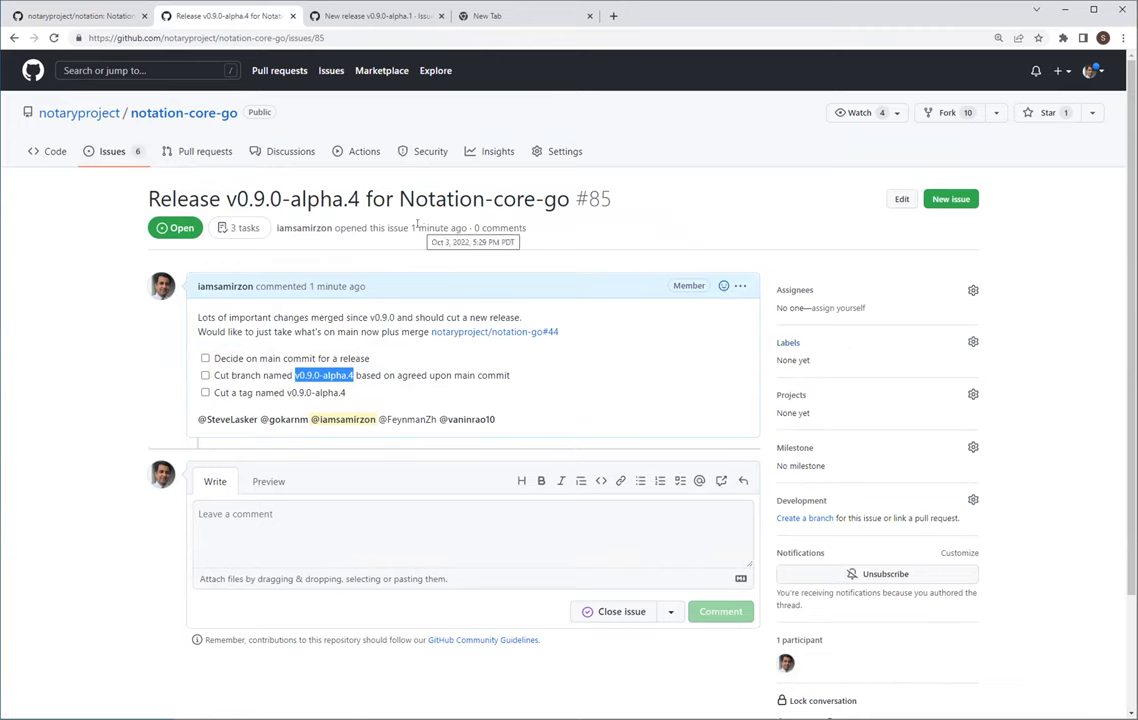
left_click(352, 374)
left_click_drag(295, 374, 352, 375)
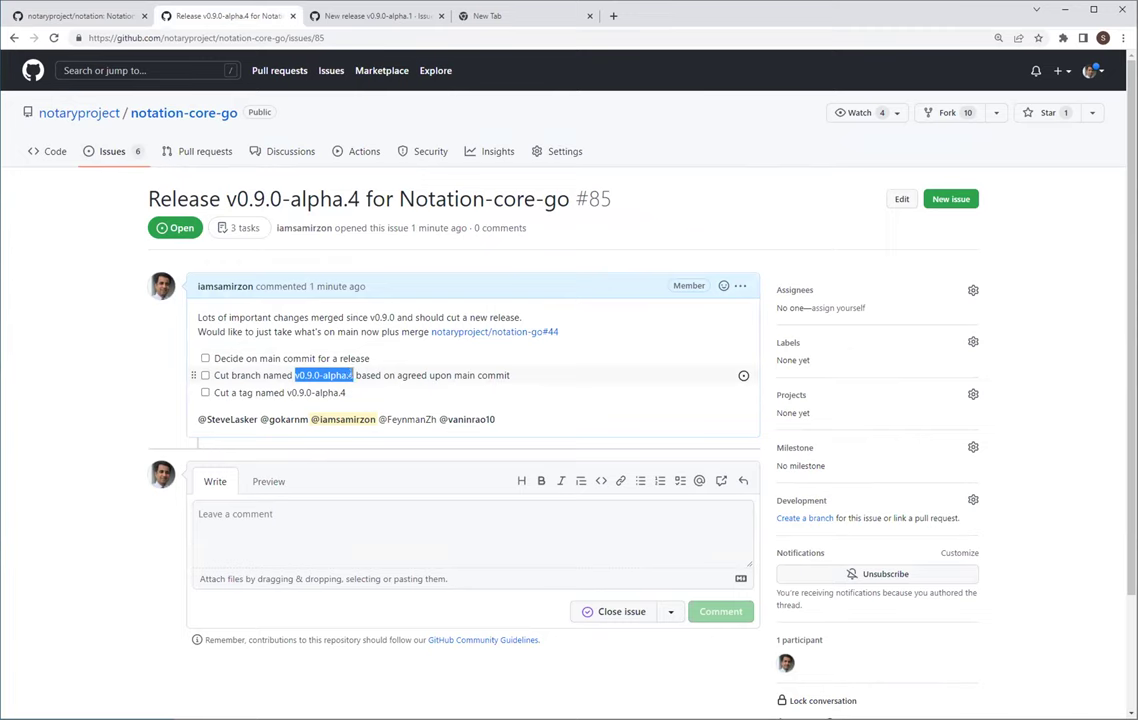
left_click(352, 375)
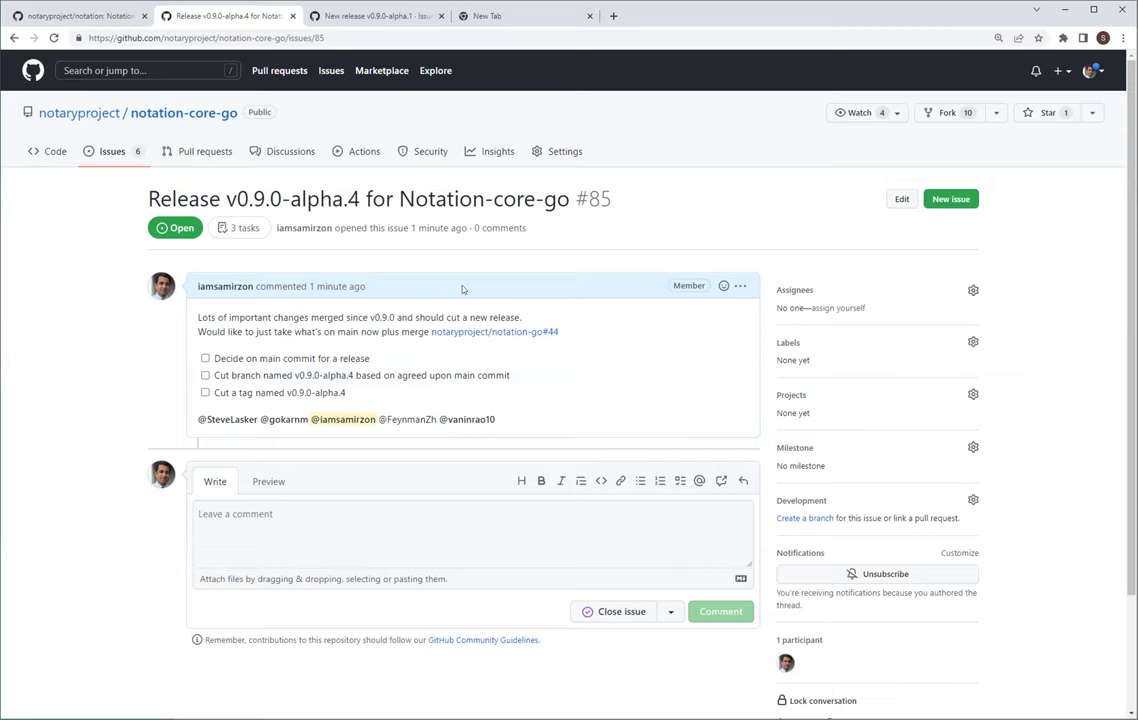
left_click(740, 287)
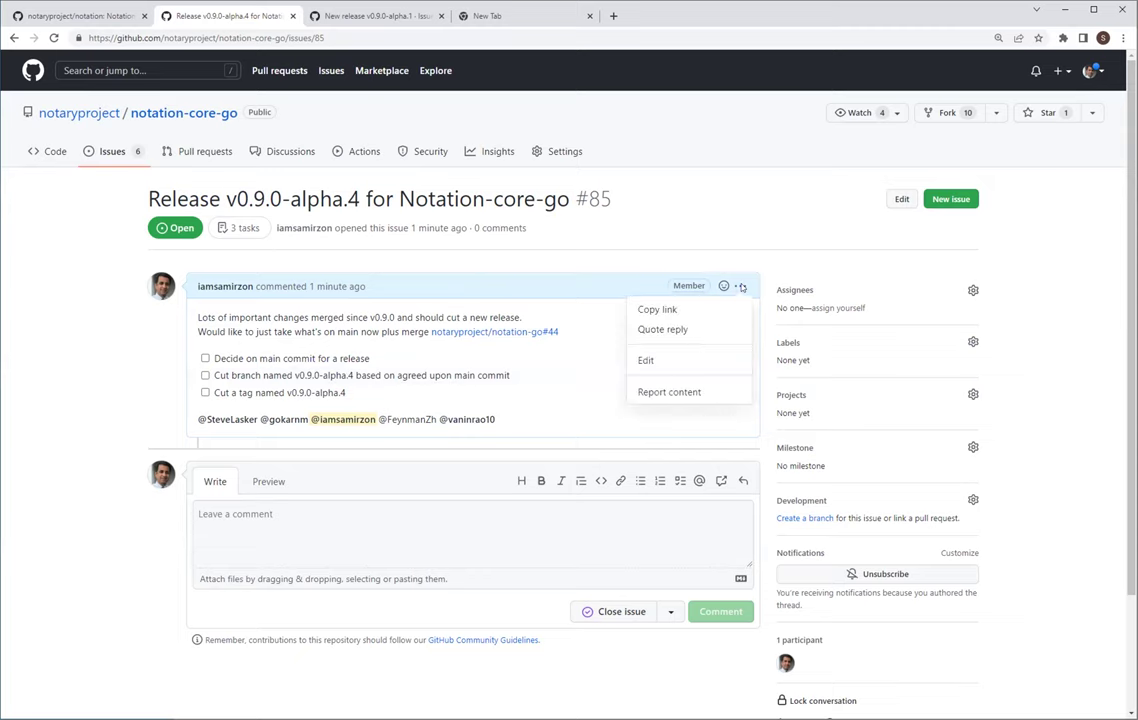
Step: Edit the issue description, changing the branch task's version to v1.0.0-alpha.4
left_click(701, 357)
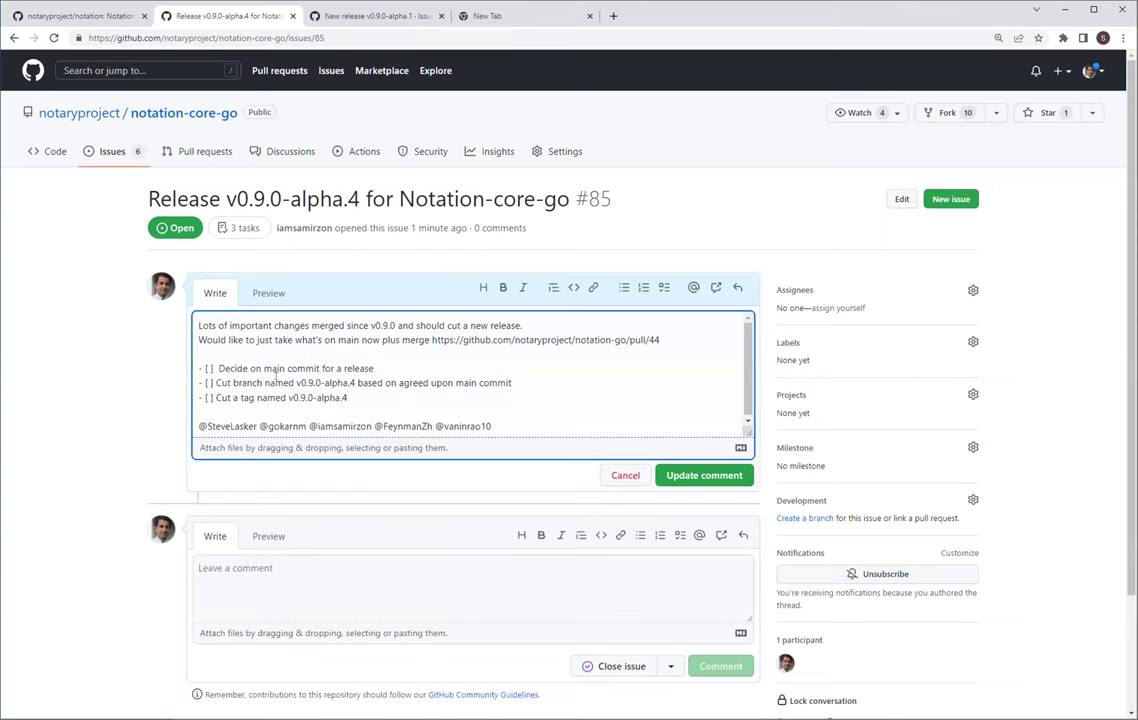
left_click(306, 382)
key("BackSpace")
type("1")
key("BackSpace")
type("0")
Step: Change the tag task's version to v1.0.0-alpha.4 as well
key("Down")
key("BackSpace")
type("1")
key("BackSpace")
key("BackSpace")
type("1")
key("Delete")
type(".0")
left_click(524, 18)
Step: Go to the notaryproject/roadmap repository via the address bar and list its open pull requests
type("notar")
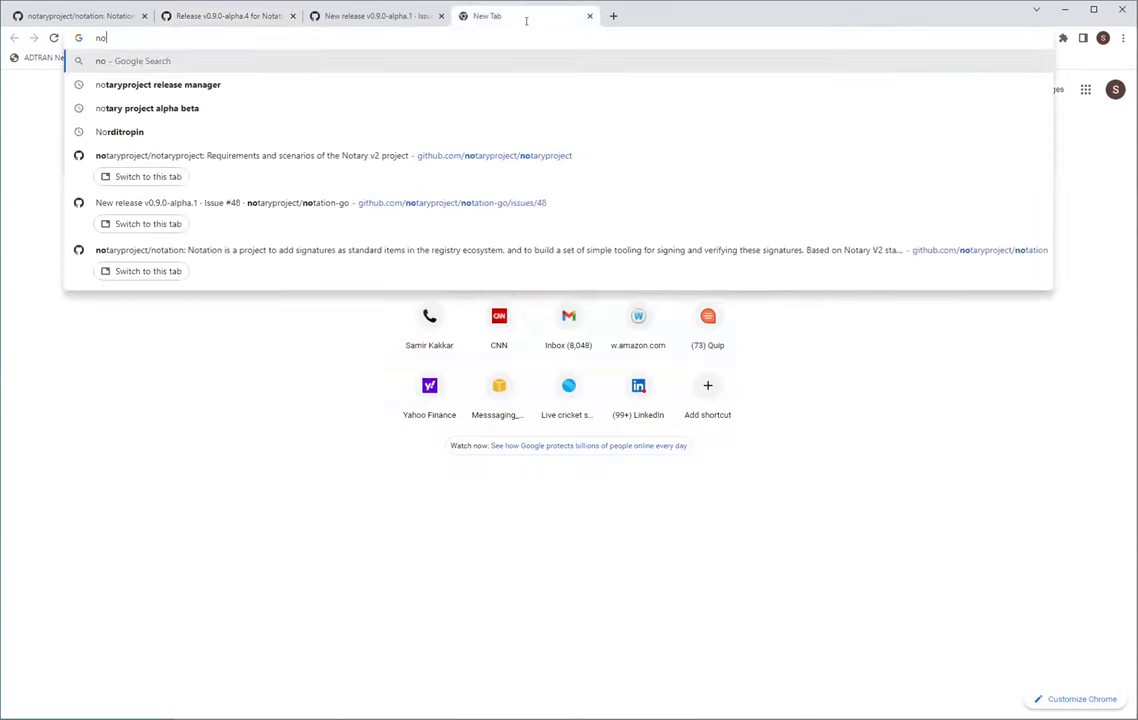
key("Down")
key("Down")
key("Down")
key("Down")
key("Down")
key("Down")
key("Up")
key("Return")
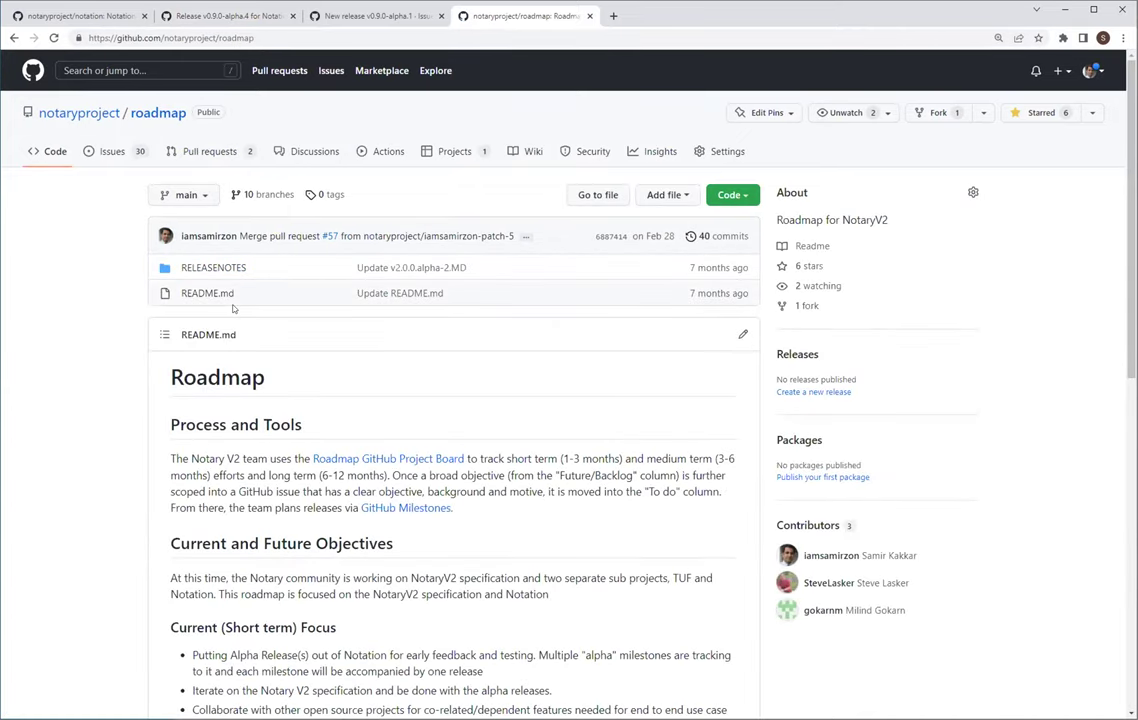
left_click(216, 149)
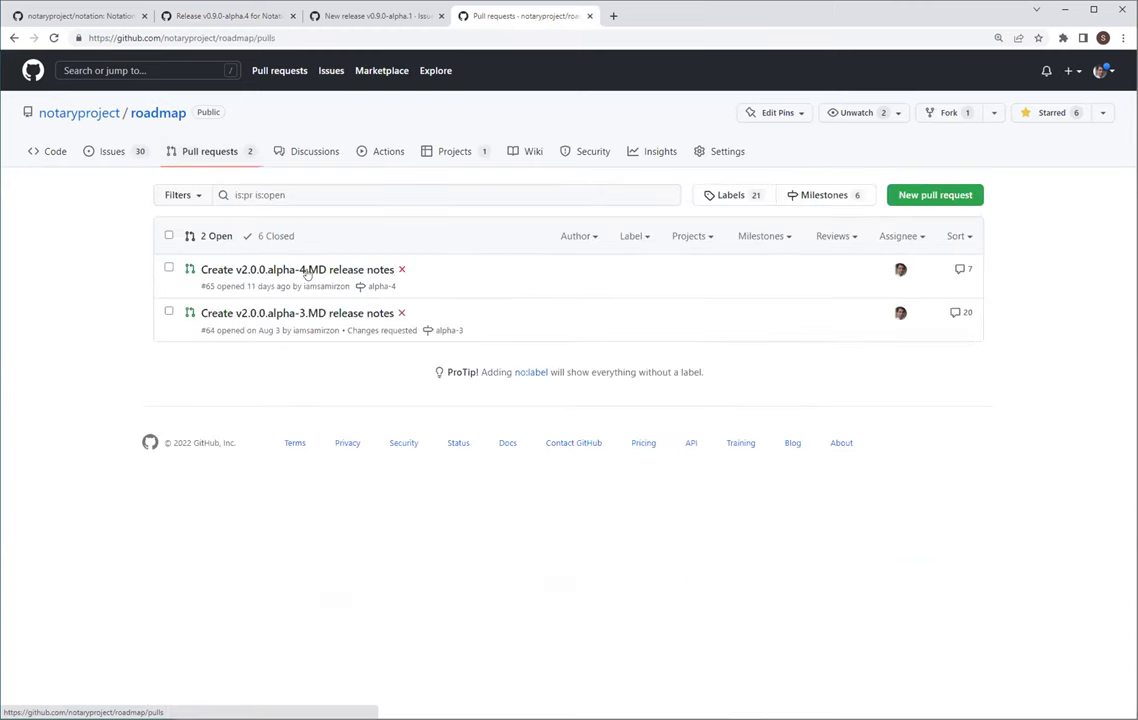
Step: Check PR #65's release notes diff for the notation-go and notation-core-go v0.1.0-alpha.4 versions
left_click(307, 272)
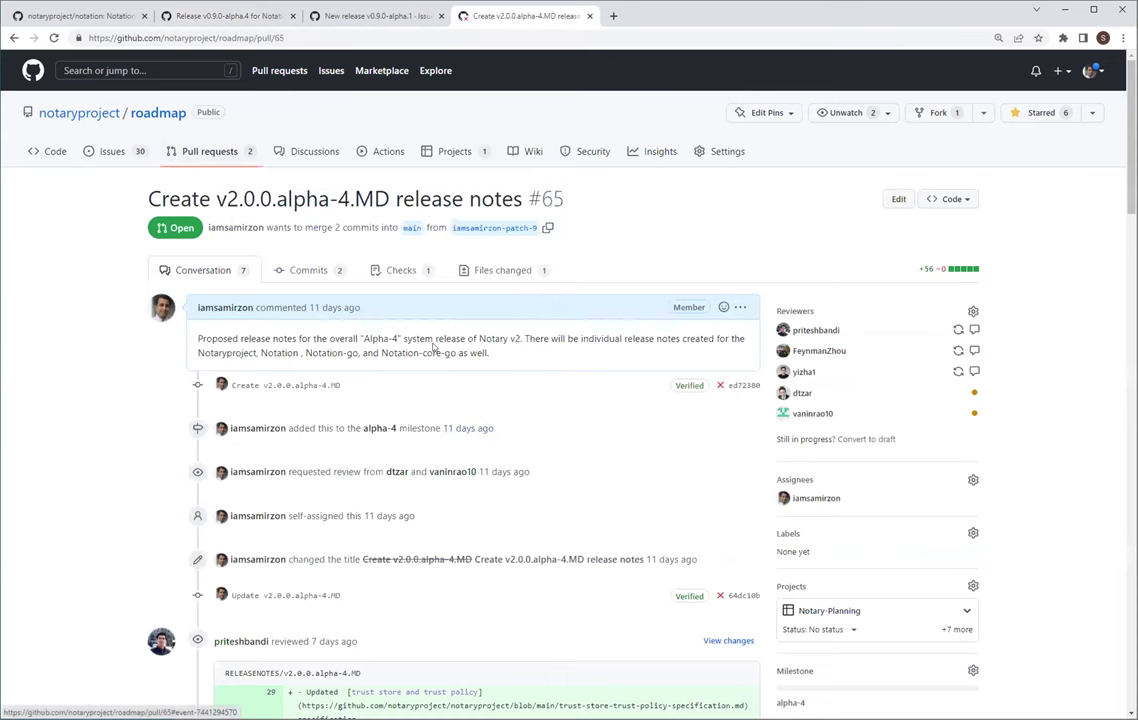
left_click(492, 269)
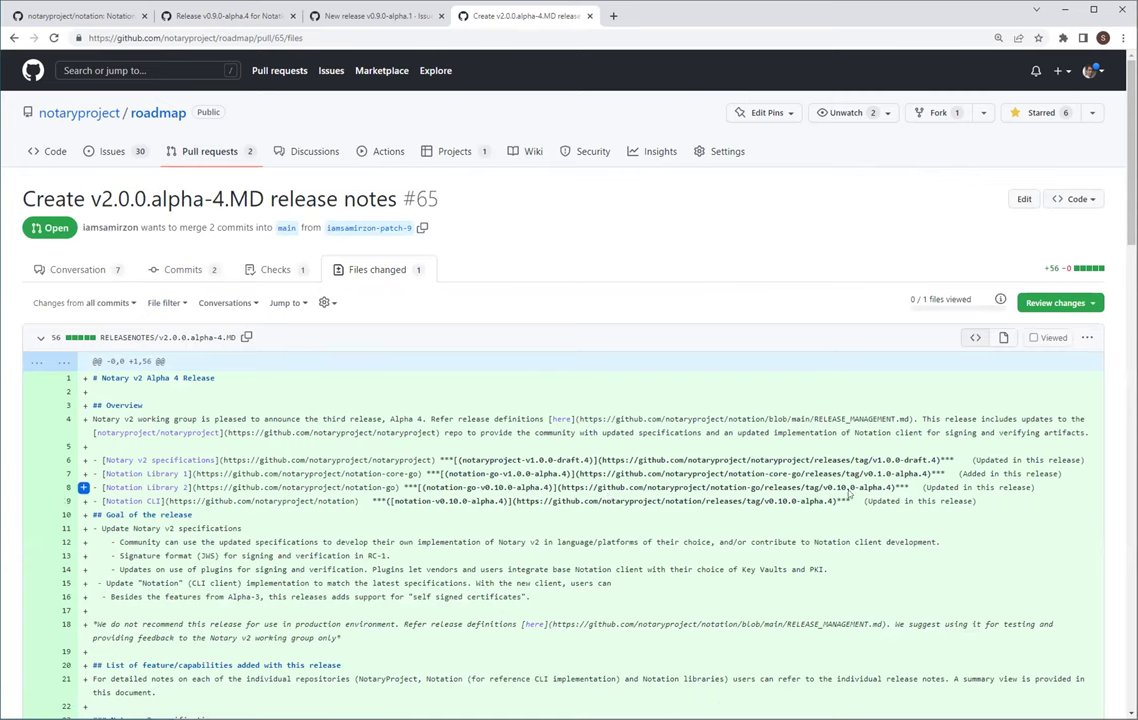
left_click_drag(836, 487, 857, 487)
left_click(497, 487)
left_click_drag(490, 487, 517, 489)
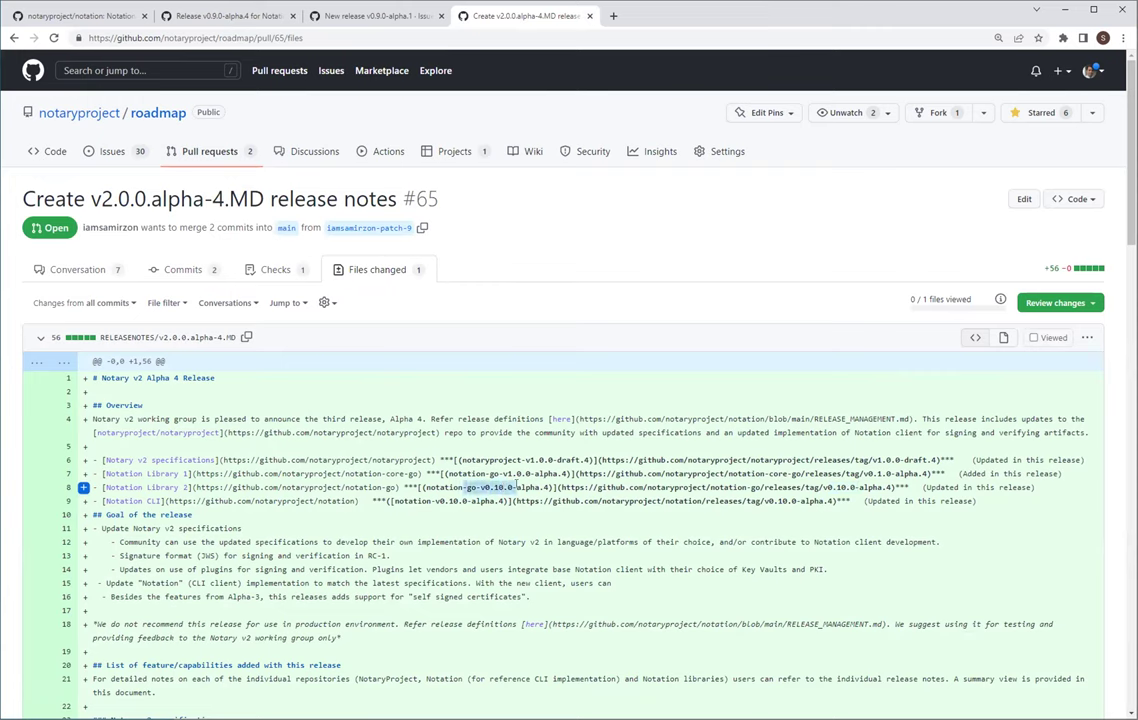
left_click_drag(447, 474, 571, 475)
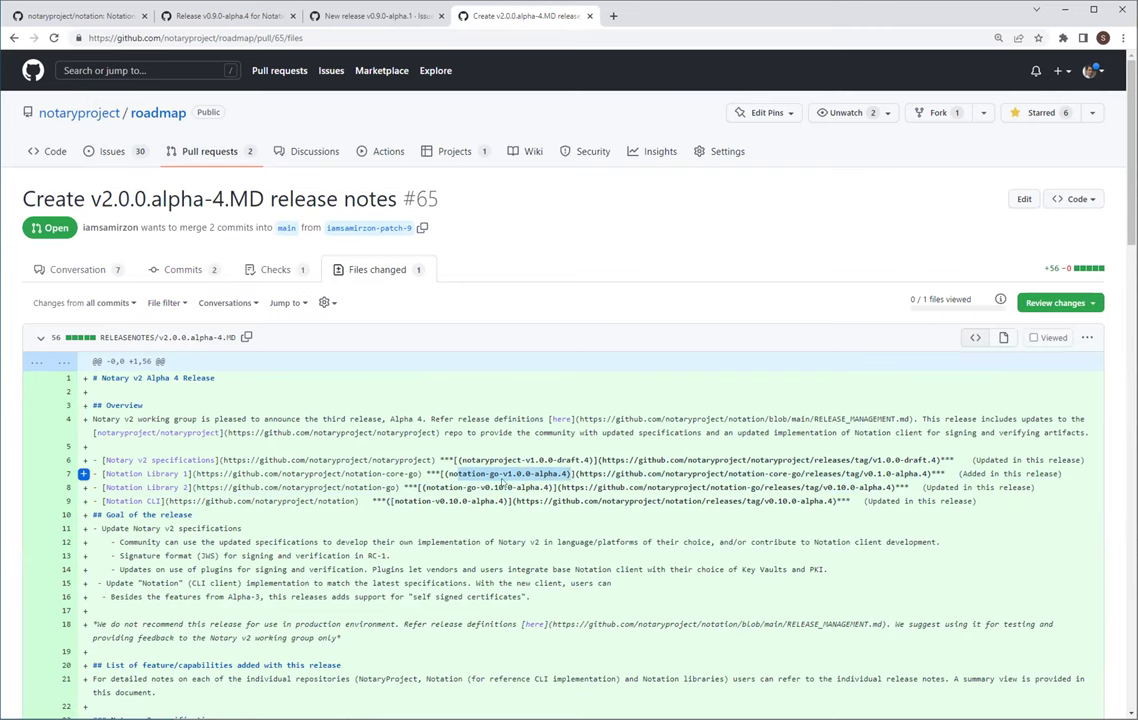
left_click(872, 465)
left_click_drag(862, 474, 933, 474)
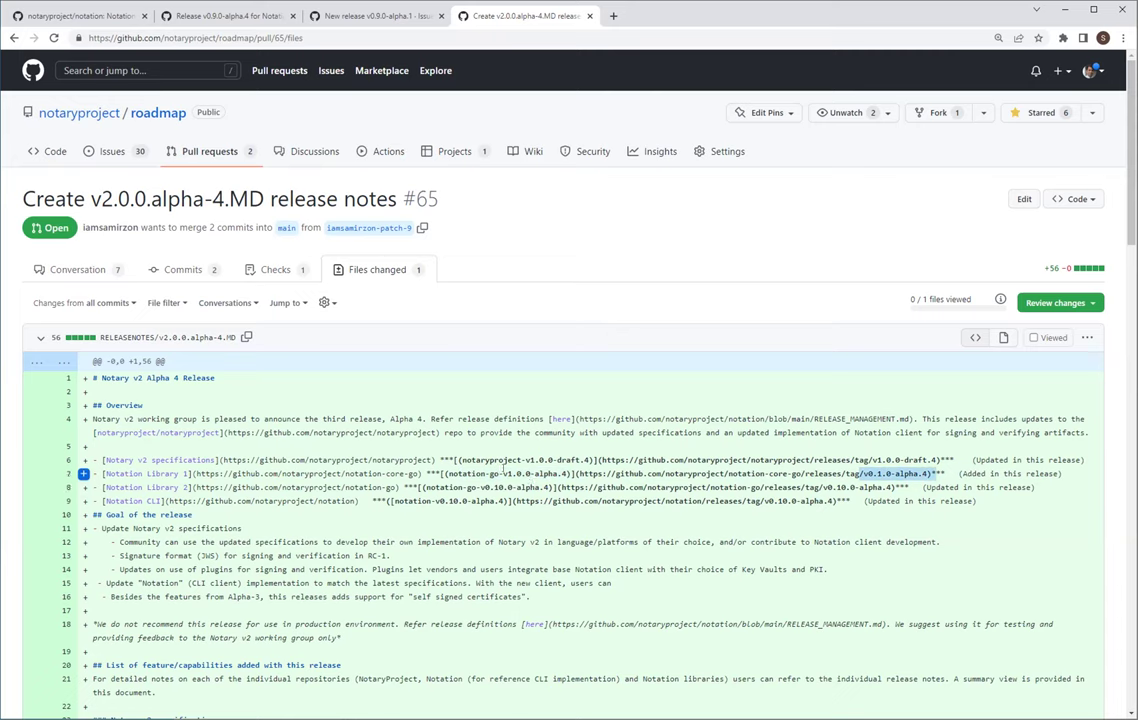
left_click_drag(503, 474, 546, 474)
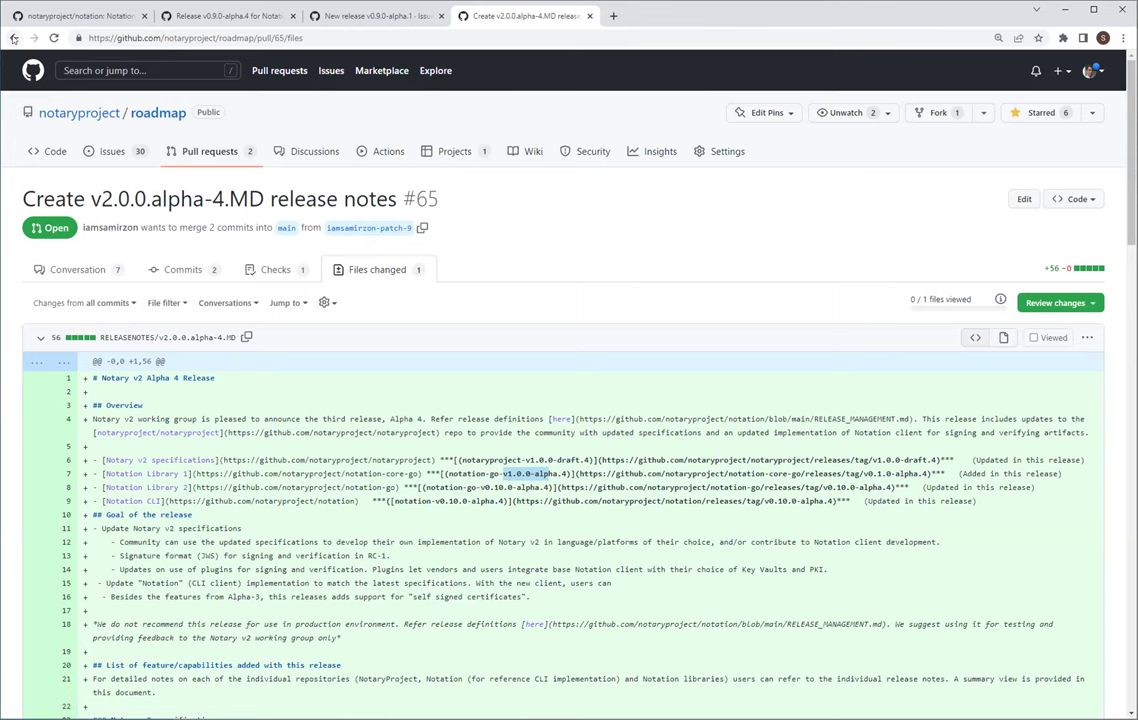
left_click(225, 16)
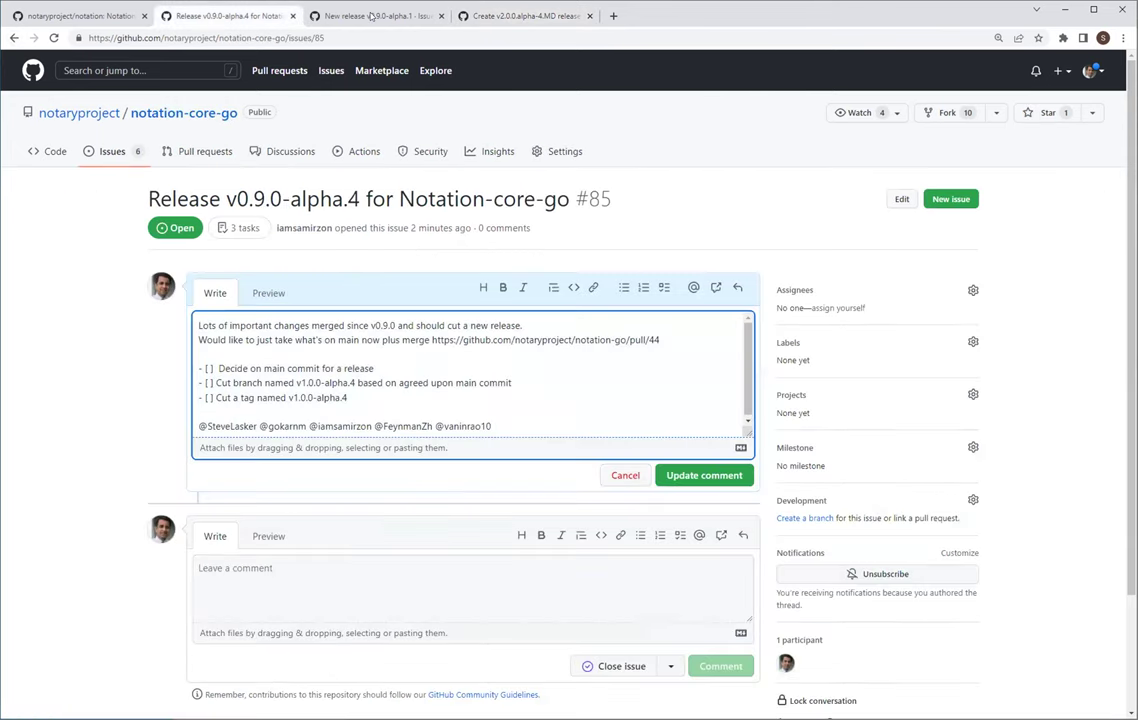
Step: Navigate through the Notary Project organization to the notation-core-go repository
left_click(370, 16)
left_click(75, 16)
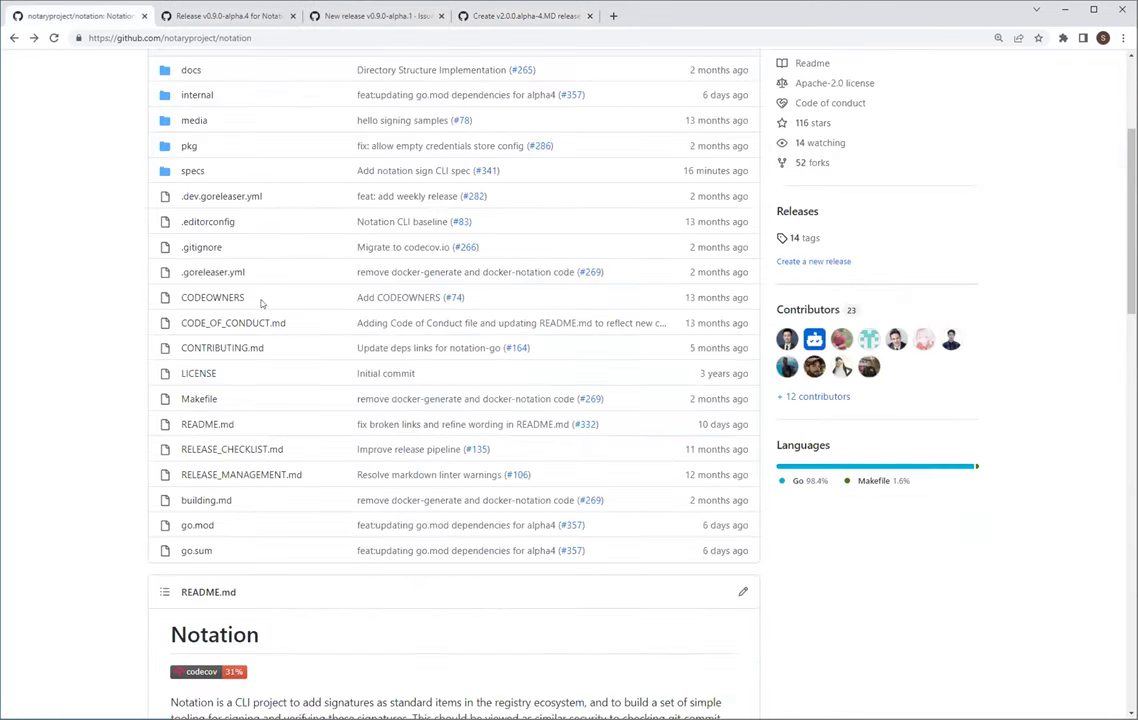
scroll(261, 303, "up", 5)
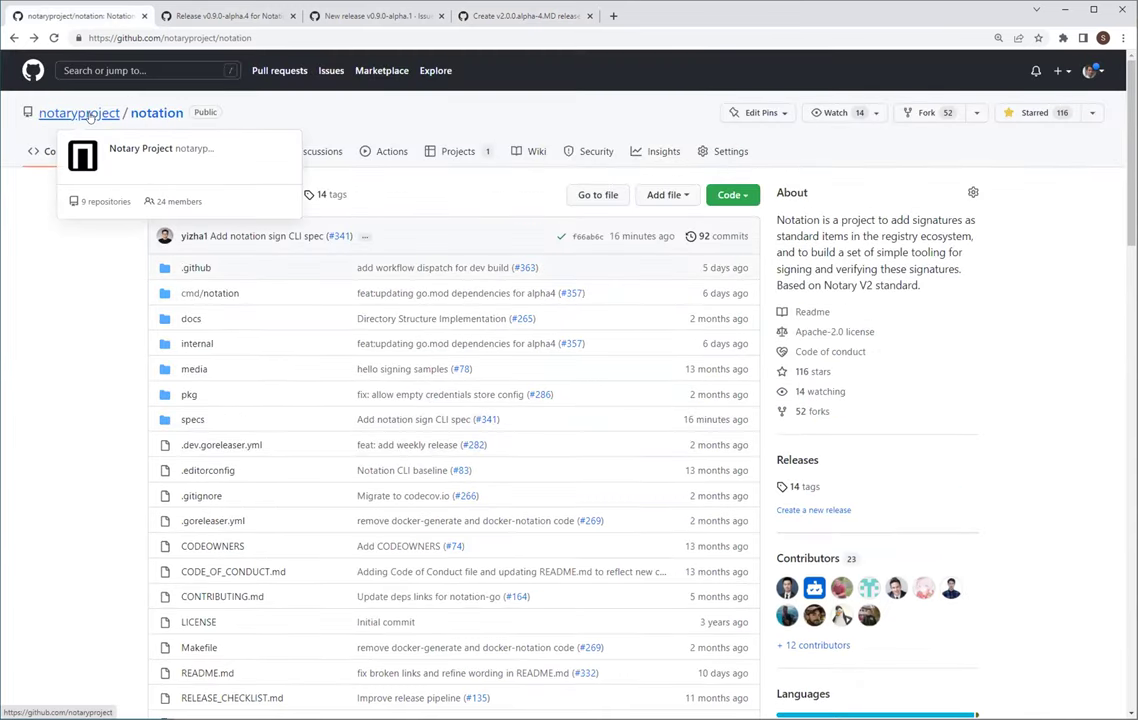
left_click(88, 116)
scroll(214, 456, "down", 4)
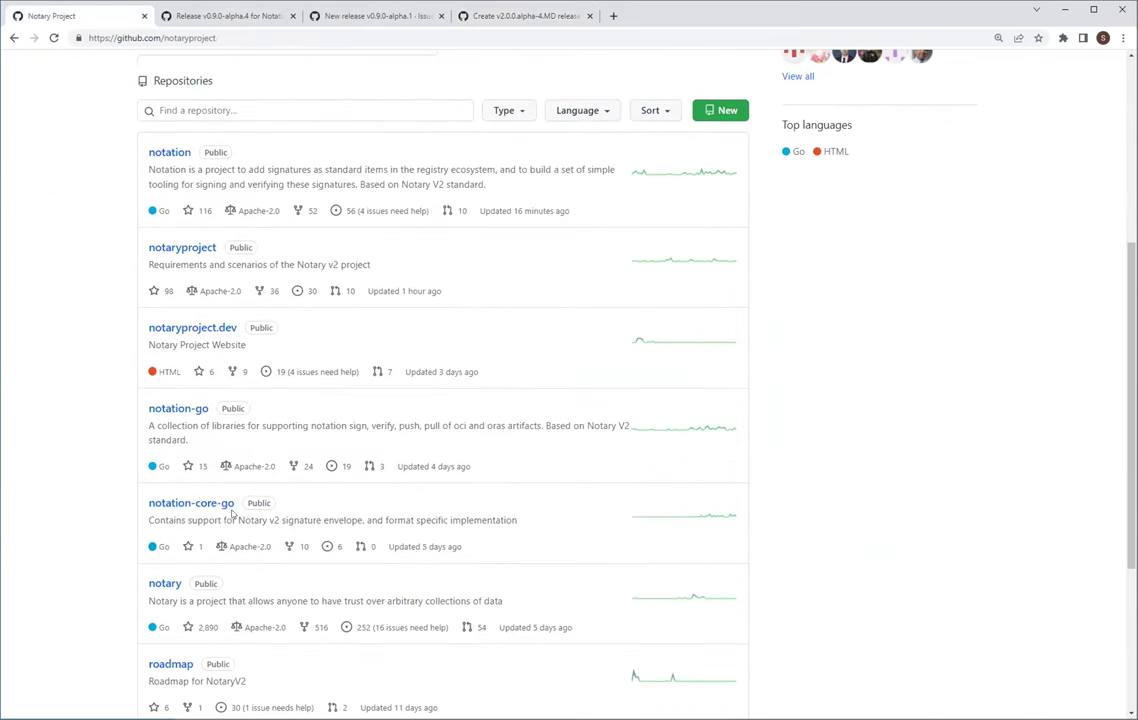
left_click(218, 505)
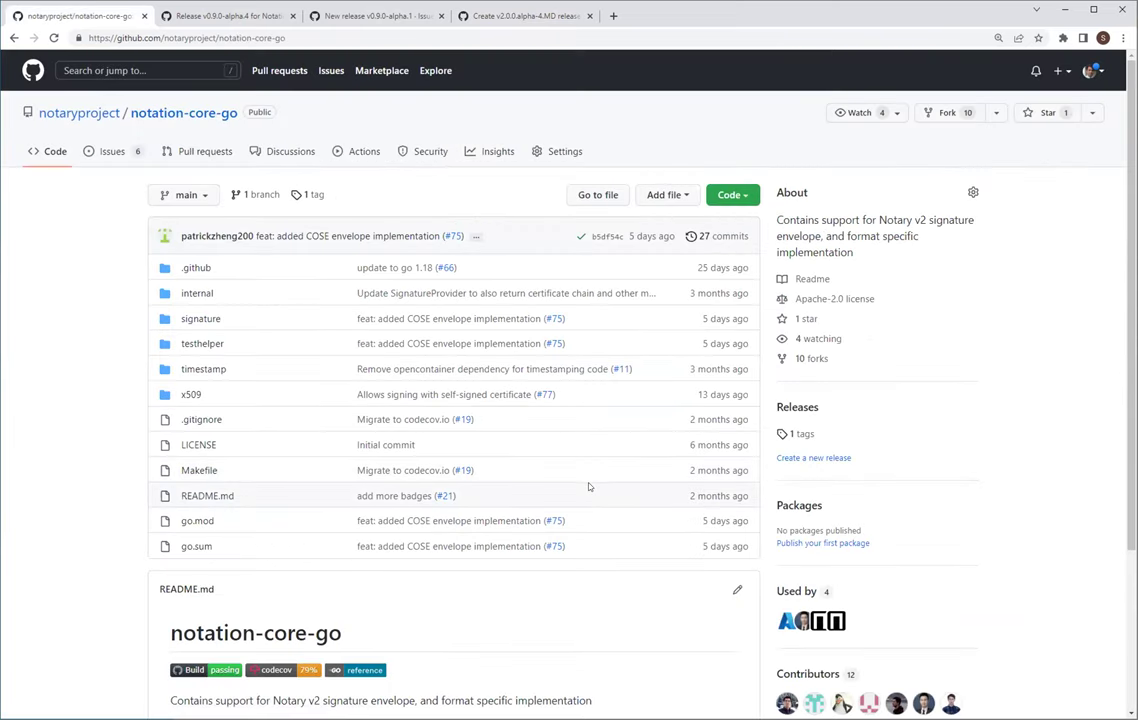
Step: Open the v0.1.0-alpha.3 tag's release page, copy its name, and return to issue #85
scroll(587, 487, "down", 2)
scroll(793, 489, "up", 2)
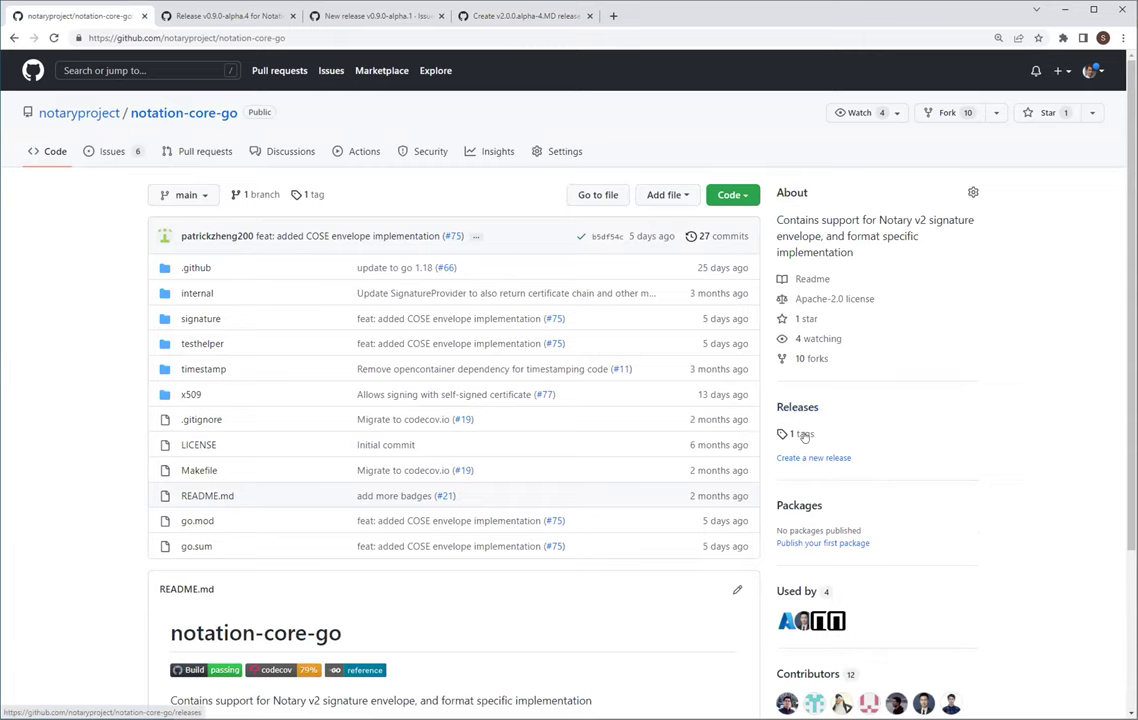
left_click(803, 434)
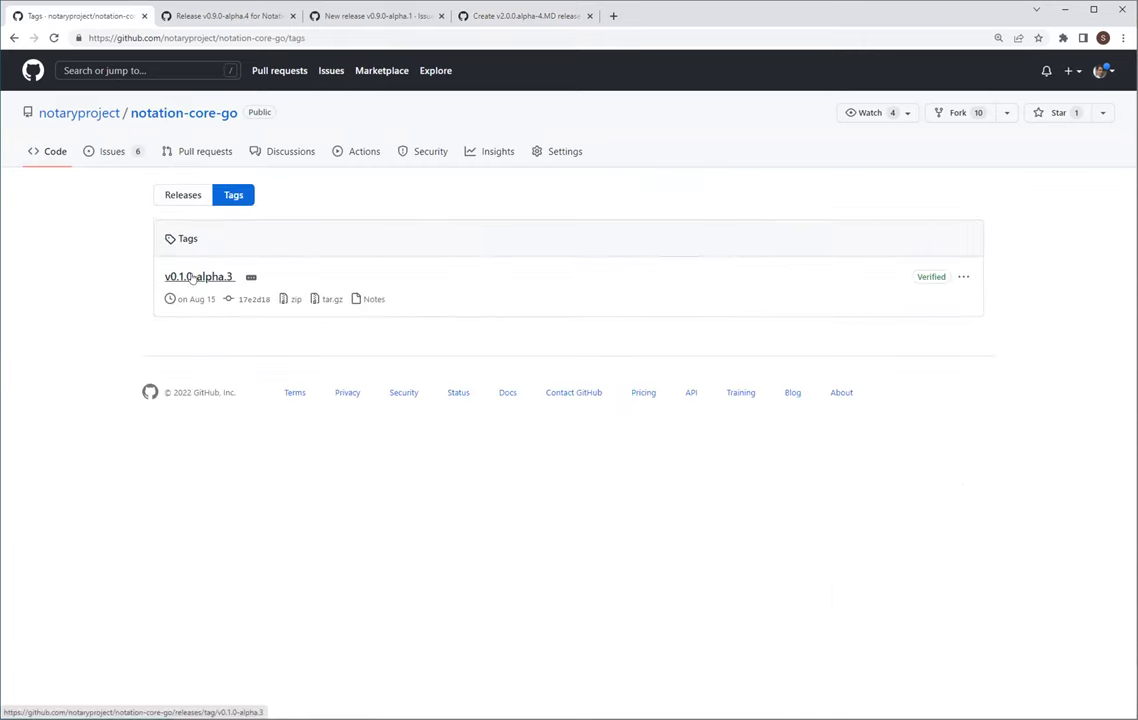
left_click(195, 277)
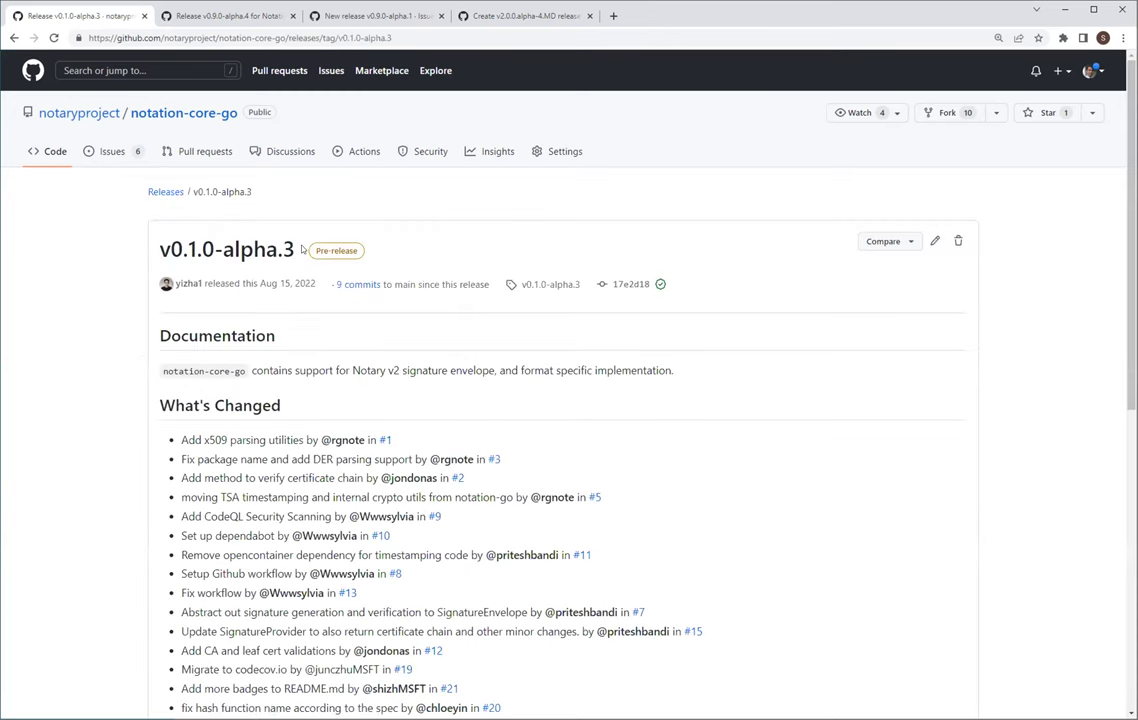
left_click_drag(297, 249, 146, 252)
key("ctrl+c")
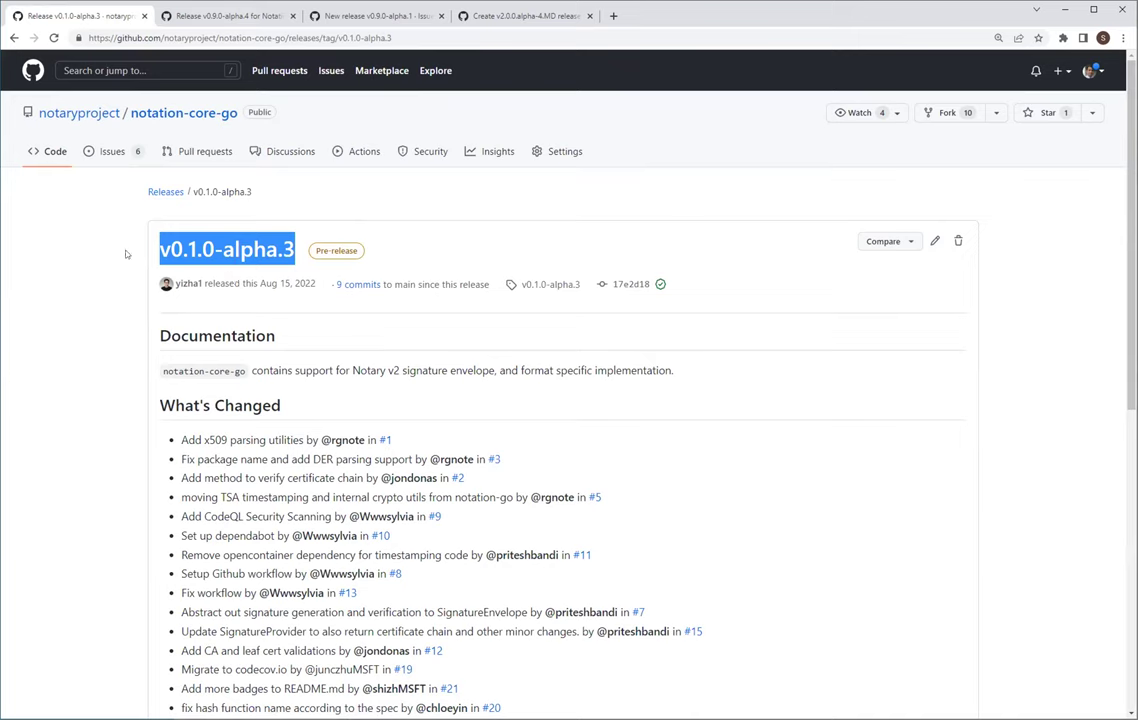
left_click(220, 16)
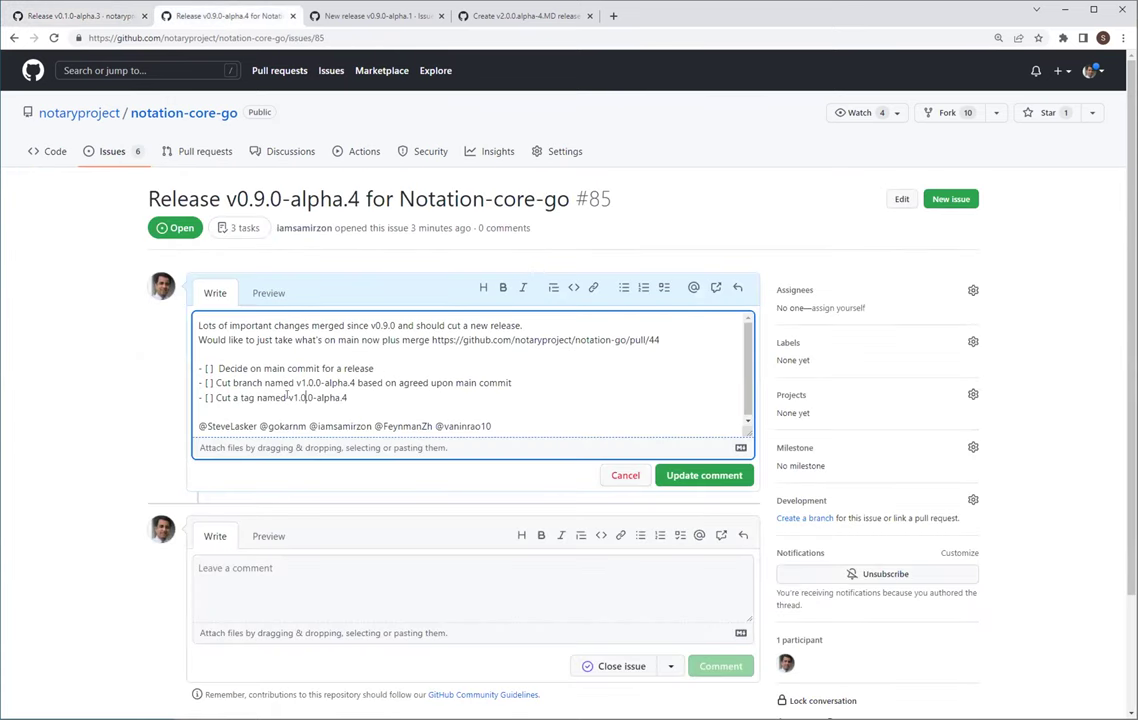
Step: Change the branch and tag task versions to v0.1.0-alpha.4 and save the description
left_click(298, 382)
left_click_drag(298, 382, 355, 382)
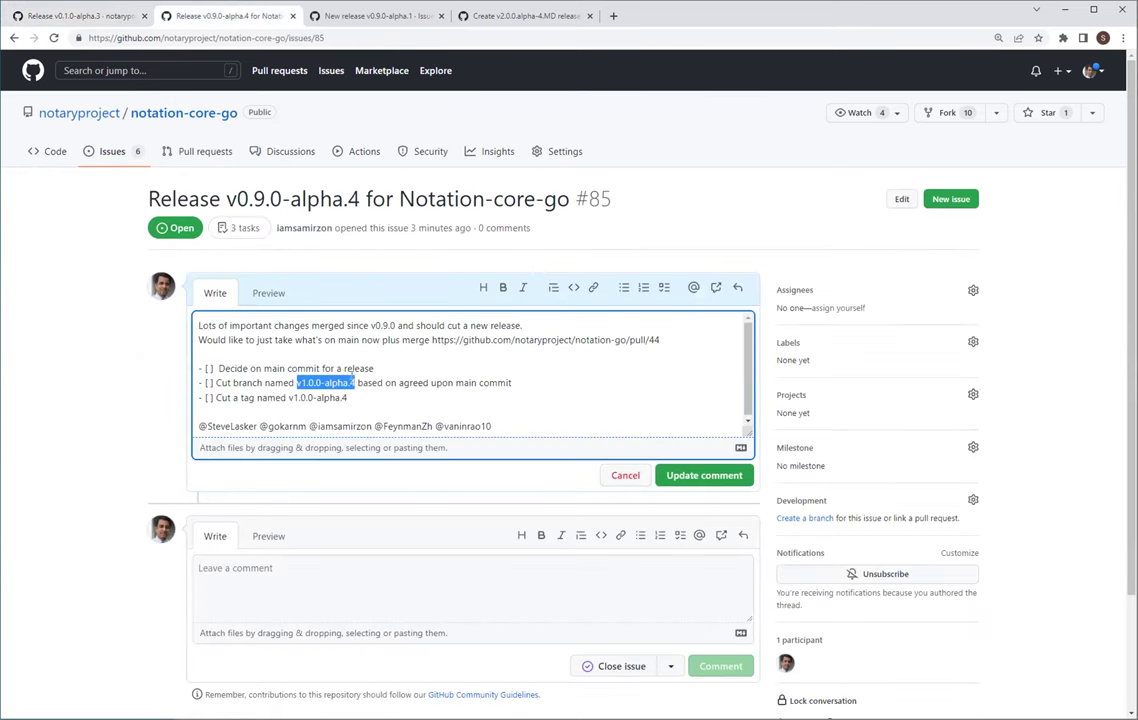
key("ctrl+v")
left_click_drag(289, 397, 349, 382)
key("ctrl+v")
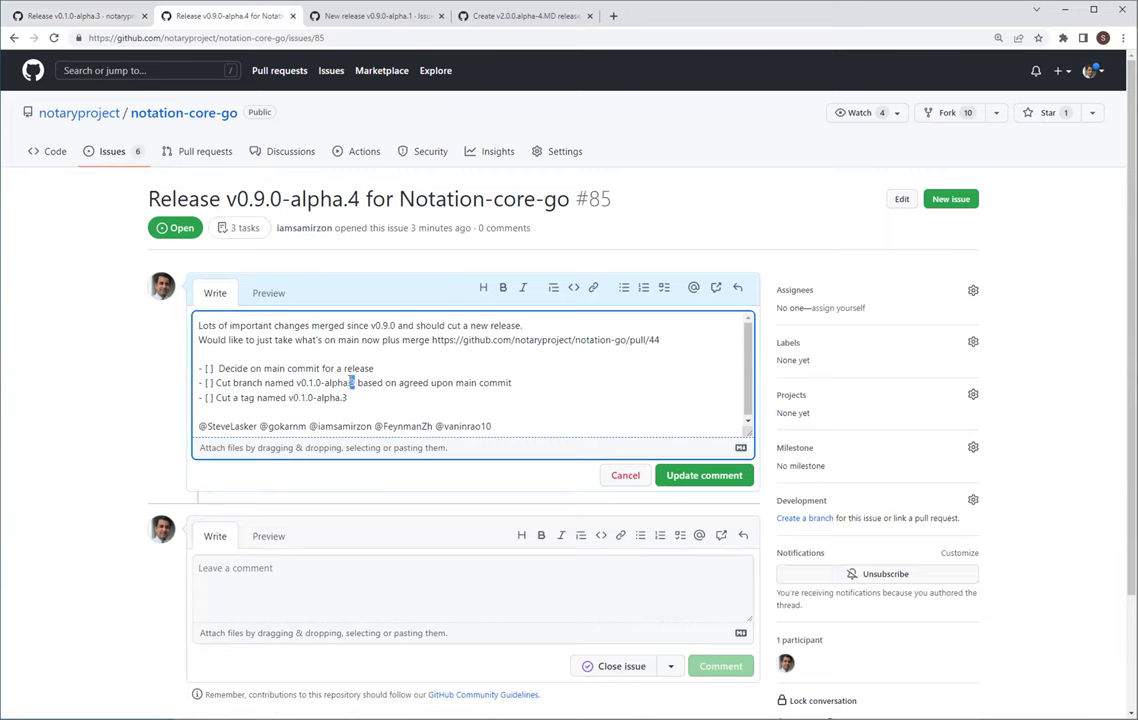
type("4")
left_click_drag(349, 397, 343, 397)
type("4")
left_click(702, 477)
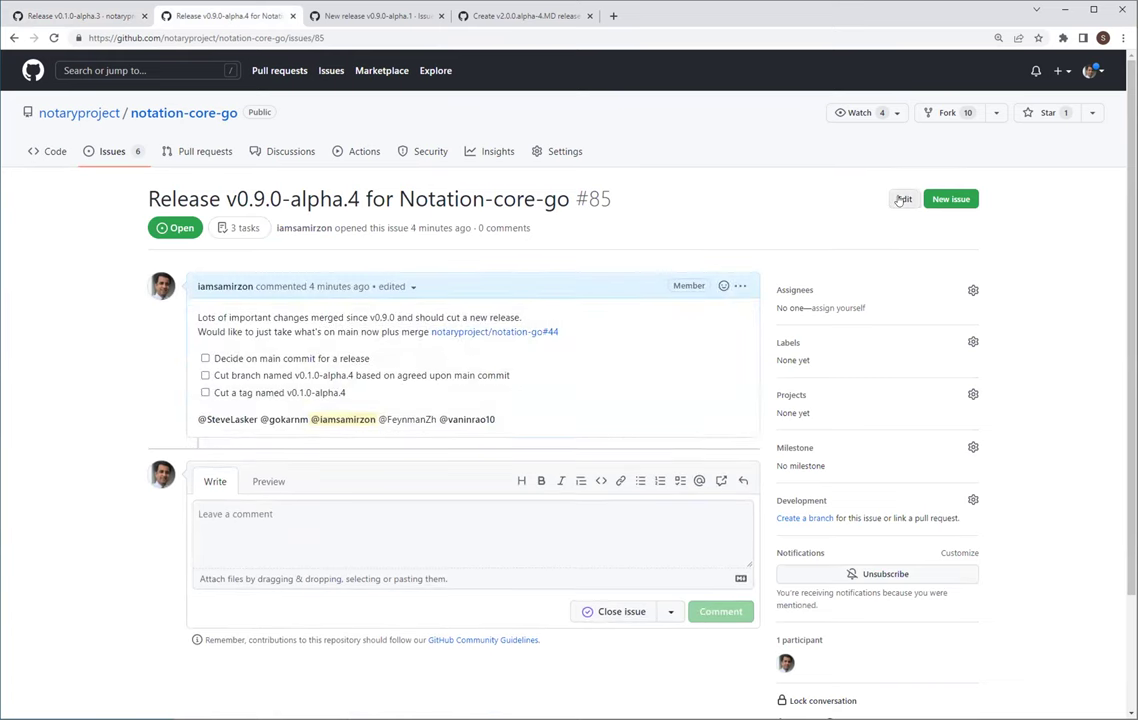
Step: Edit the issue #85 title to 'Release v0.1.0-alpha.4 for Notation-core-go'
left_click(902, 200)
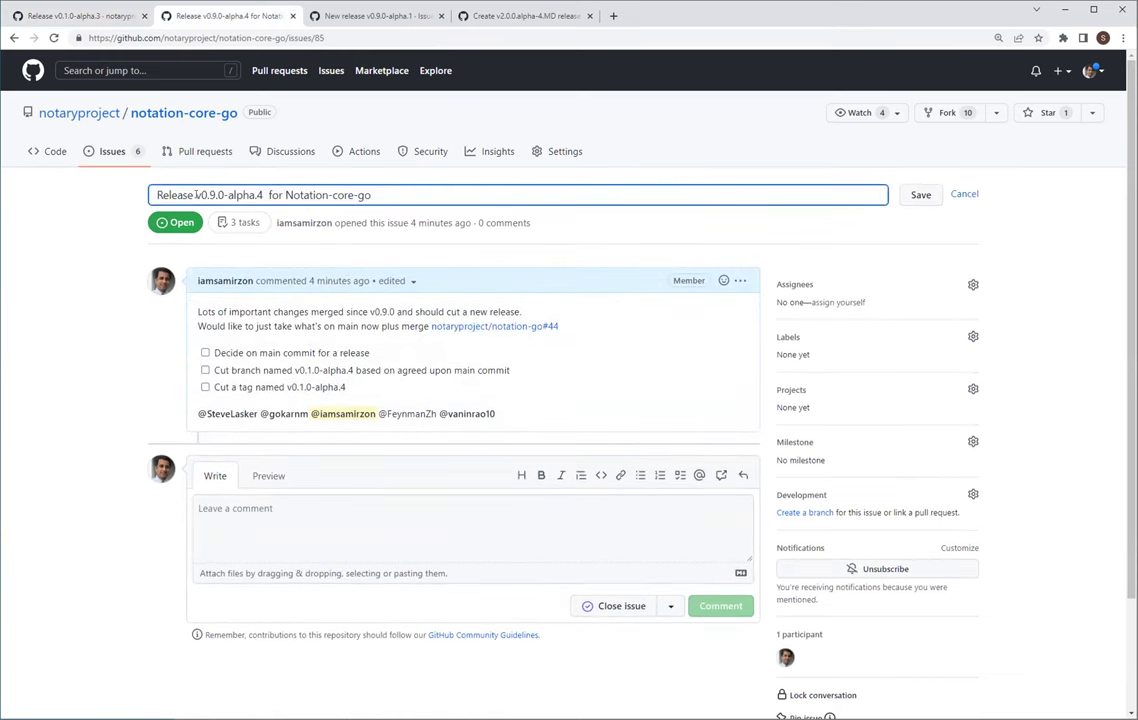
left_click_drag(196, 195, 266, 195)
key("ctrl+v")
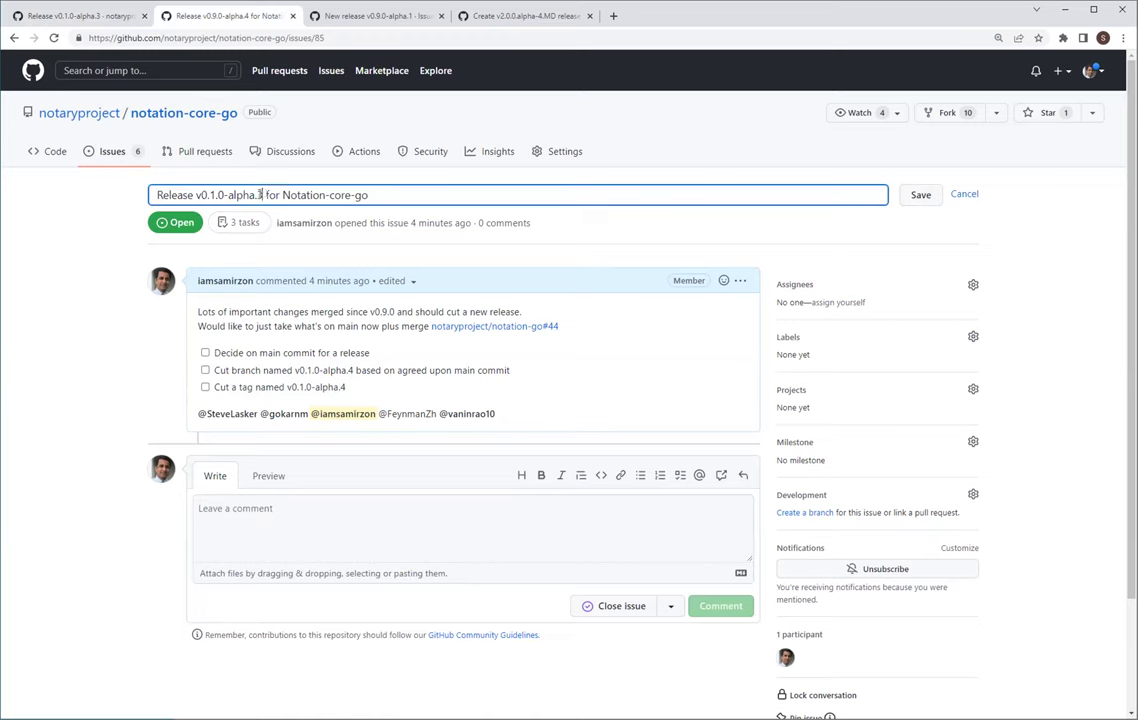
double_click(258, 195)
type("4")
left_click(660, 310)
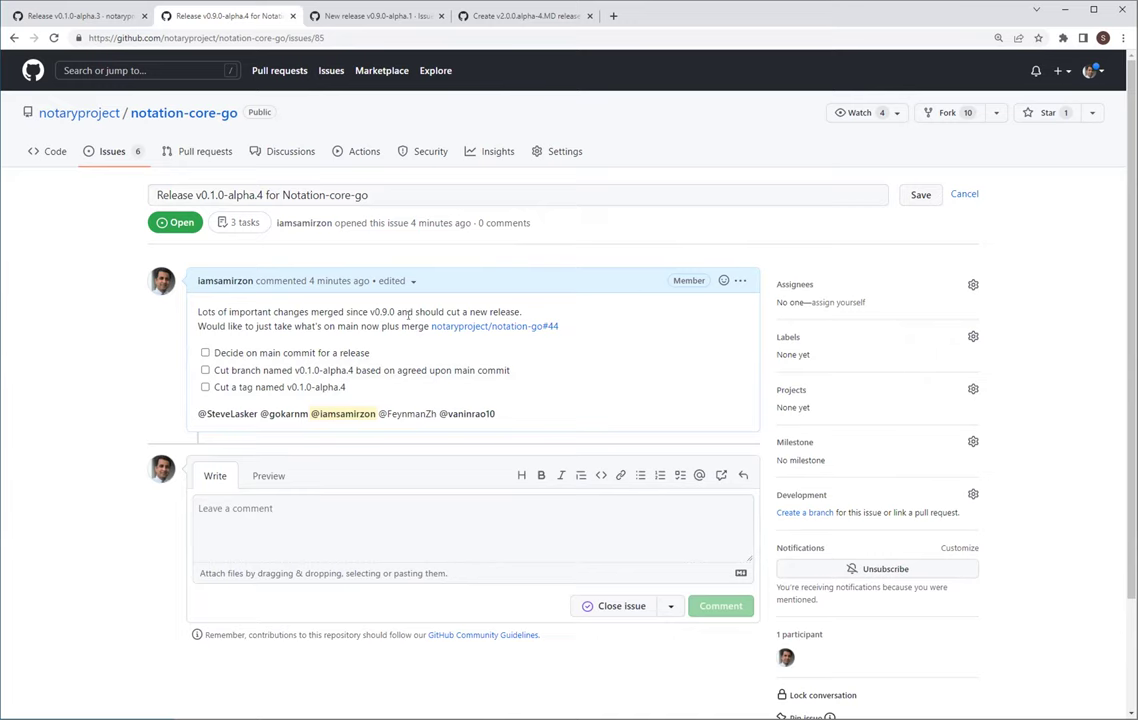
double_click(355, 311)
Step: Edit the issue #85 description and delete its opening lines
left_click(517, 269)
left_click(740, 282)
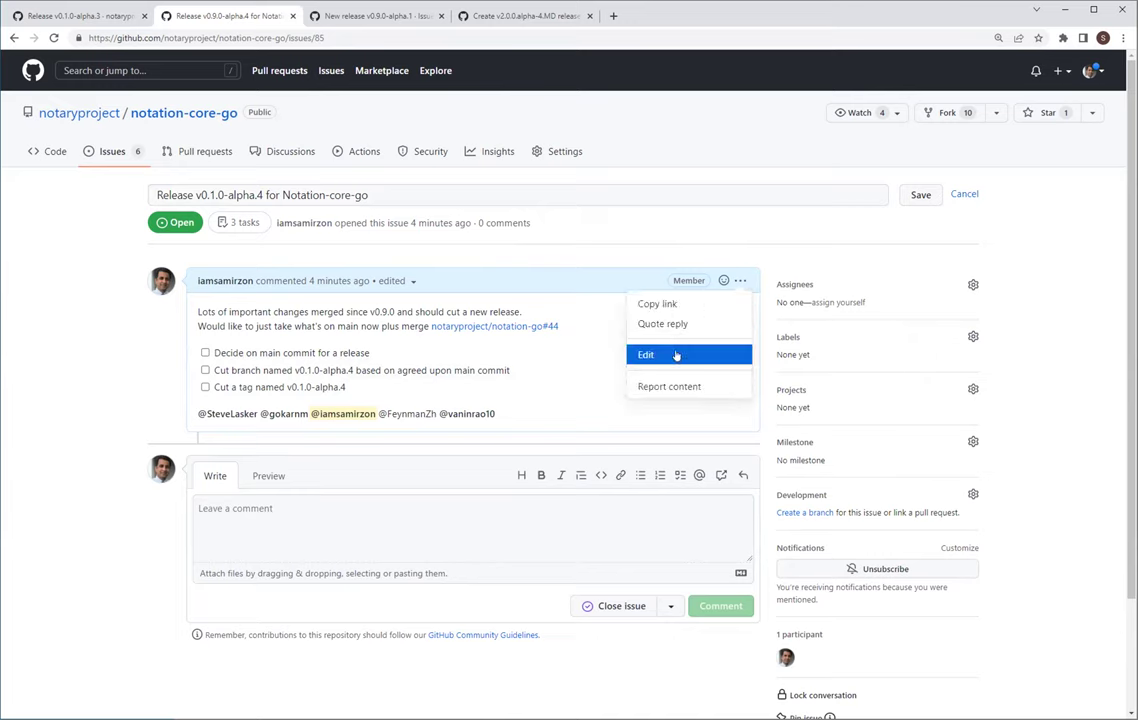
left_click(677, 354)
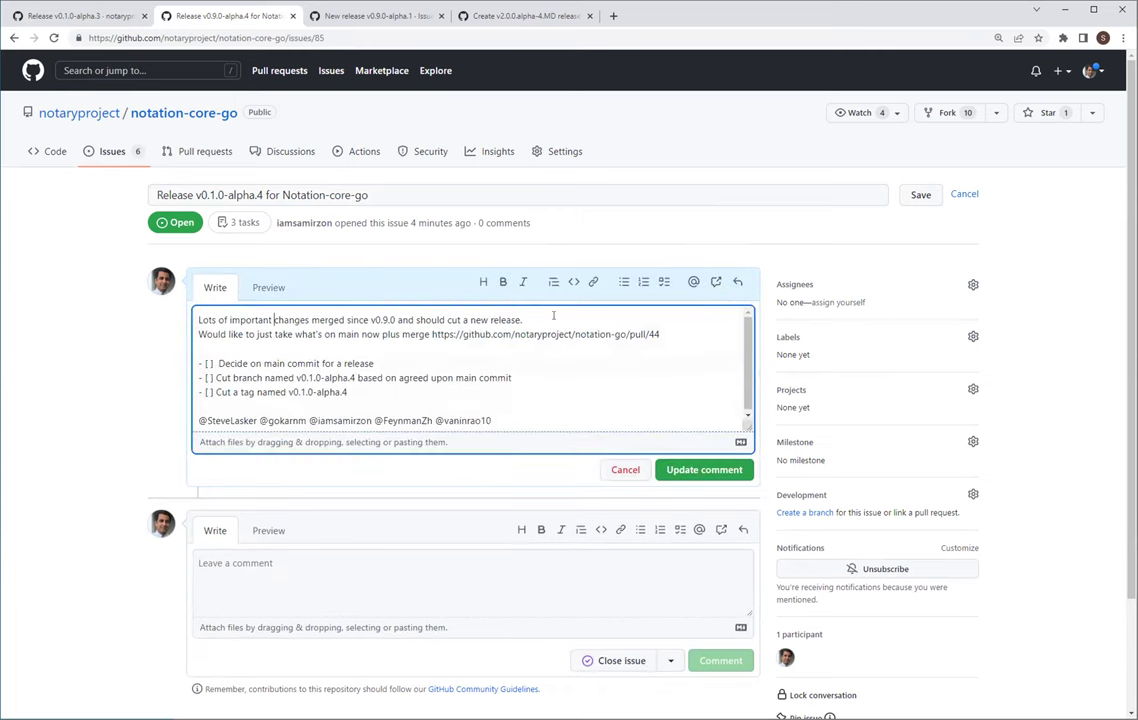
left_click_drag(530, 320, 94, 288)
key("Delete")
key("Delete")
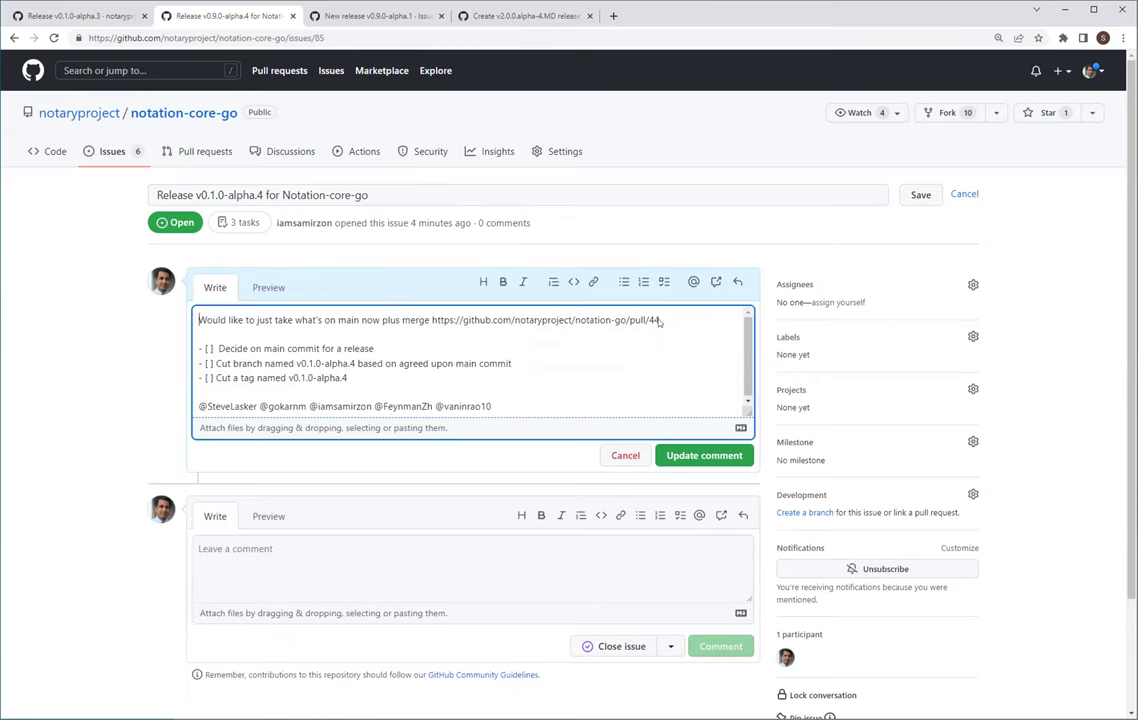
key("shift+End")
key("Delete")
Step: Write 'Picking a new version of notation-core-go for building Alpha-4 release.', save, and return to the repository
type("Wi")
key("BackSpace")
key("BackSpace")
type("P")
key("BackSpace")
type("Pickiun")
key("BackSpace")
key("BackSpace")
key("BackSpace")
type("ing a new ver")
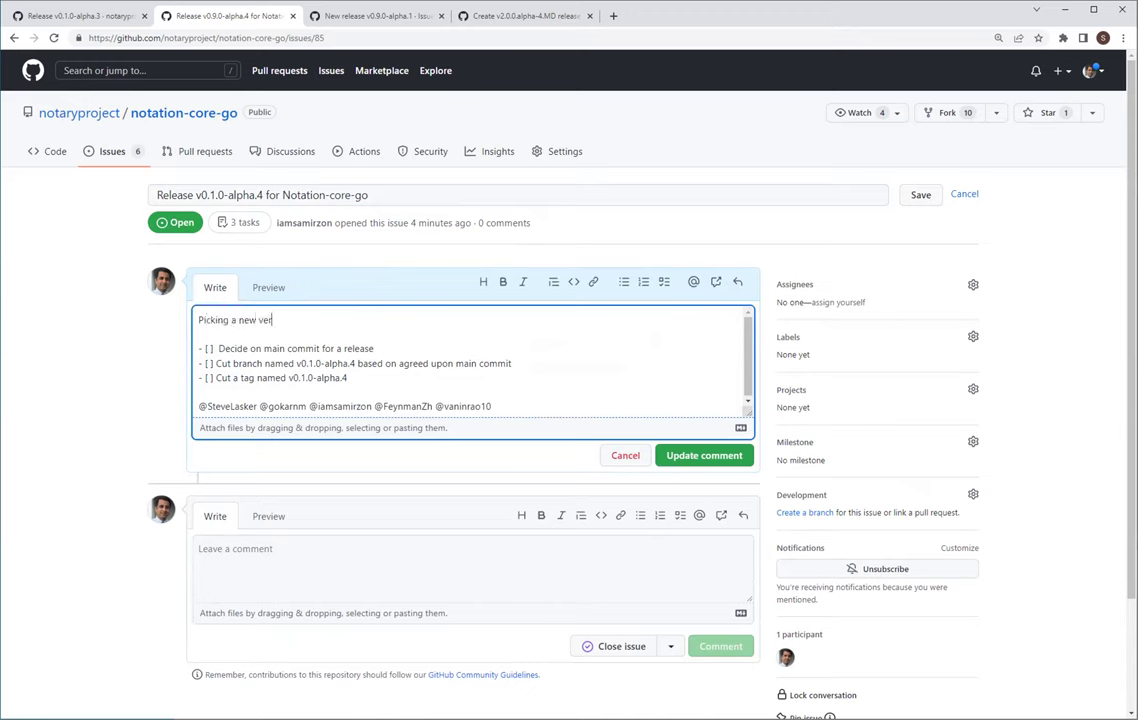
type("sion of notation-core-go for building Alpha-4 release.")
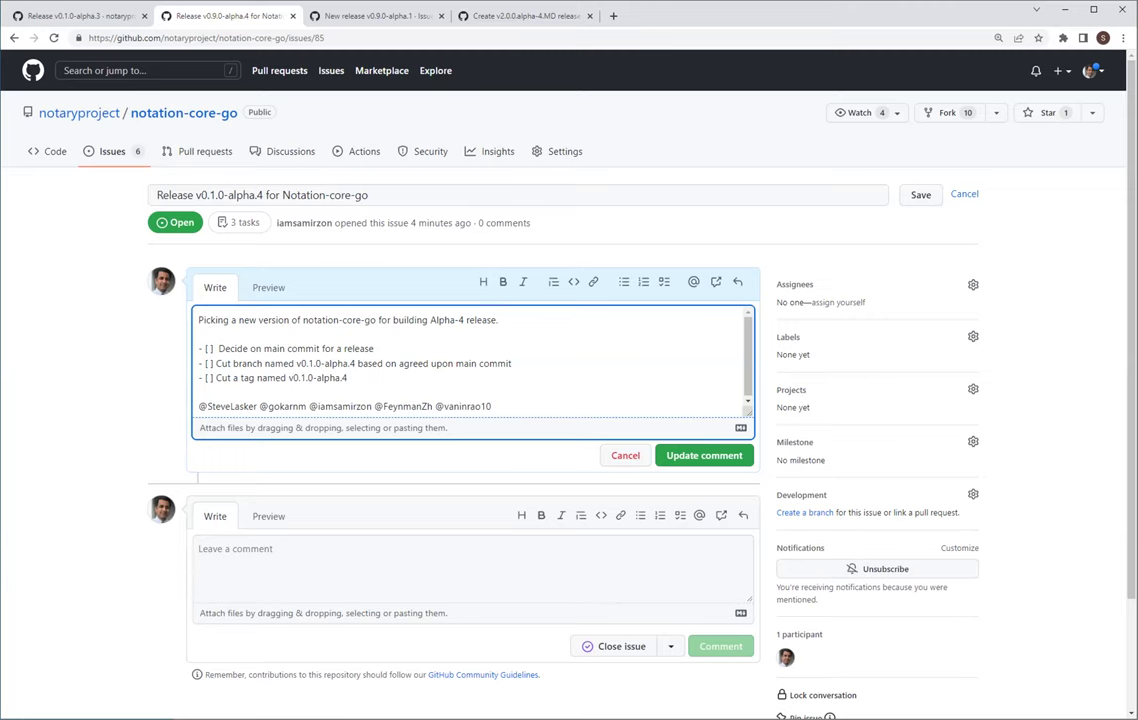
left_click(727, 455)
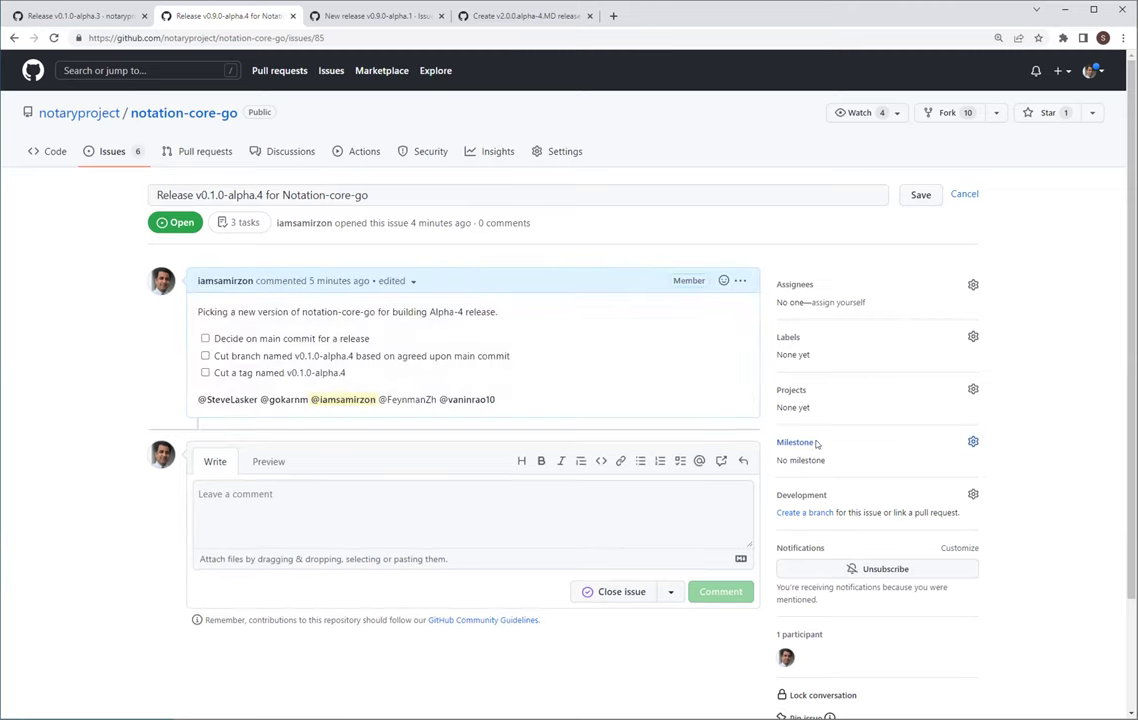
left_click(113, 155)
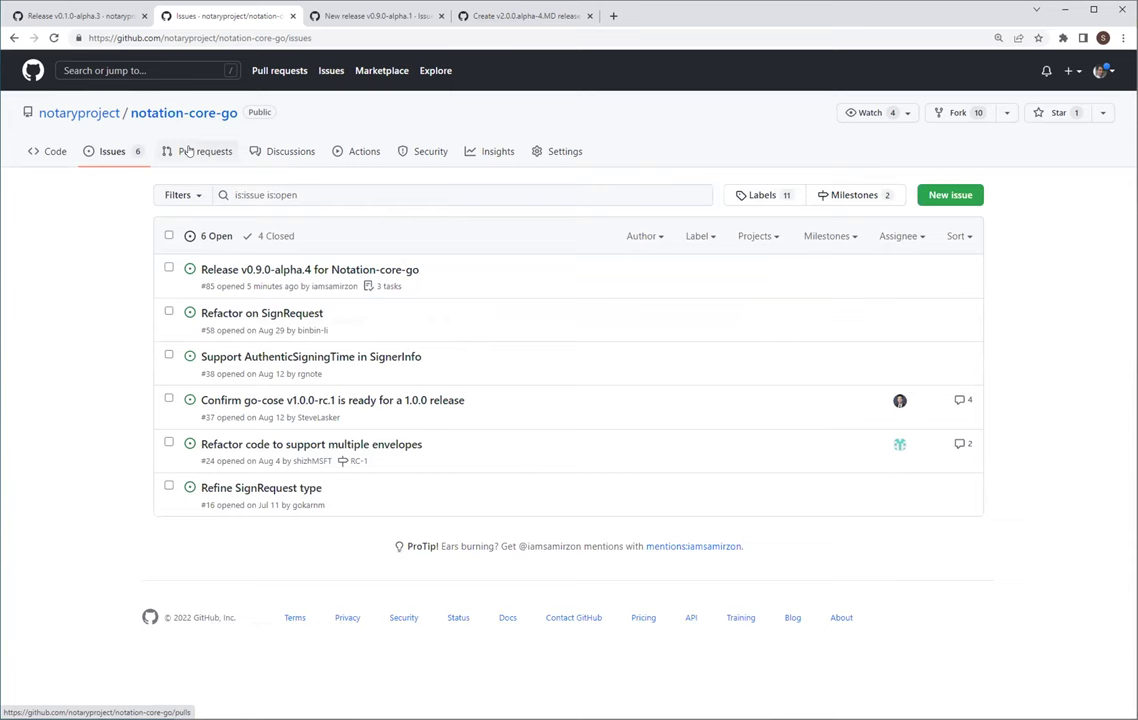
left_click(176, 115)
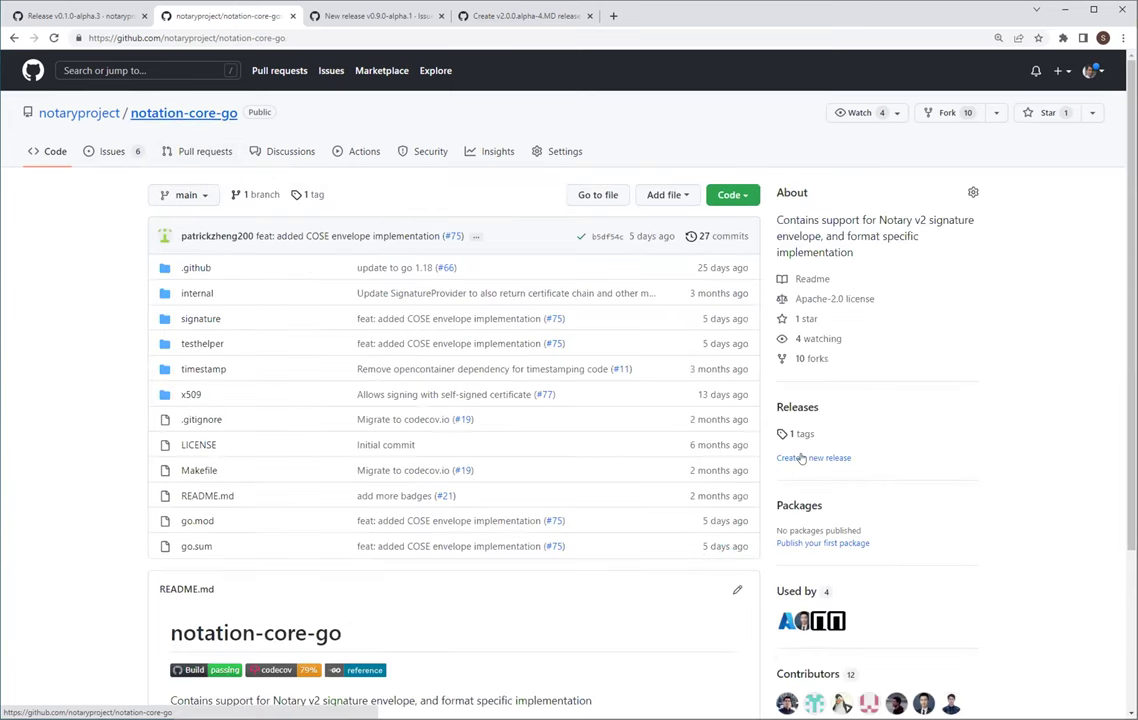
Step: Start a new notation-core-go release titled v0.1.0-alpha.4
left_click(801, 458)
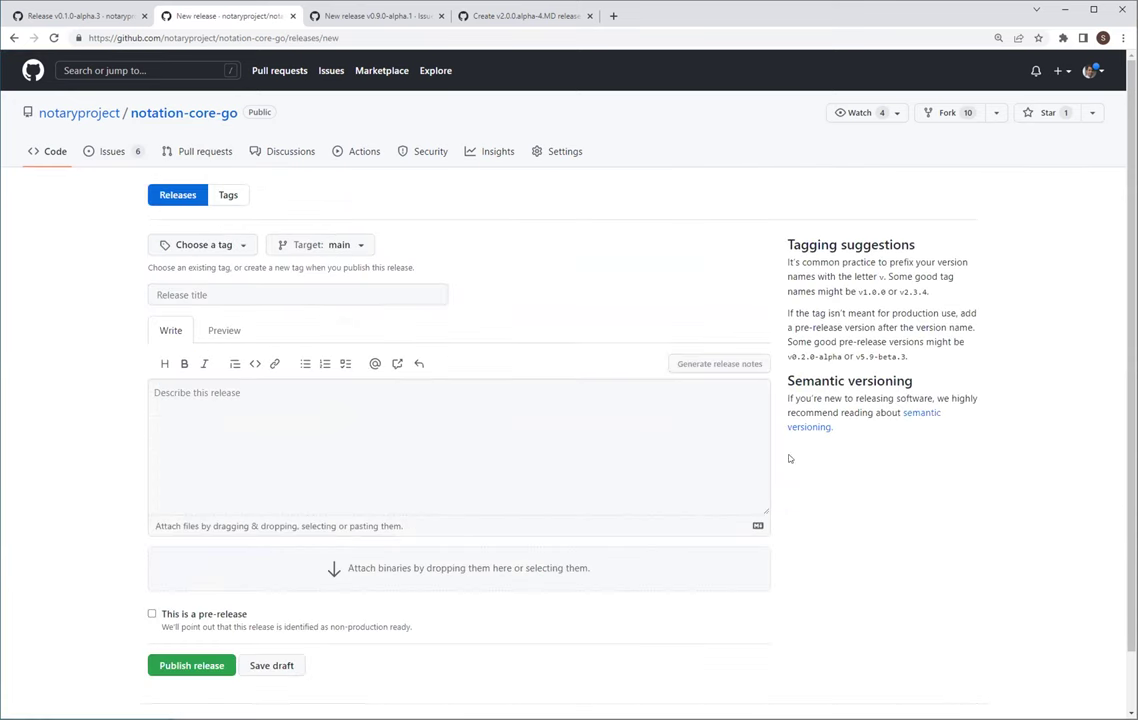
left_click(254, 294)
key("ctrl+v")
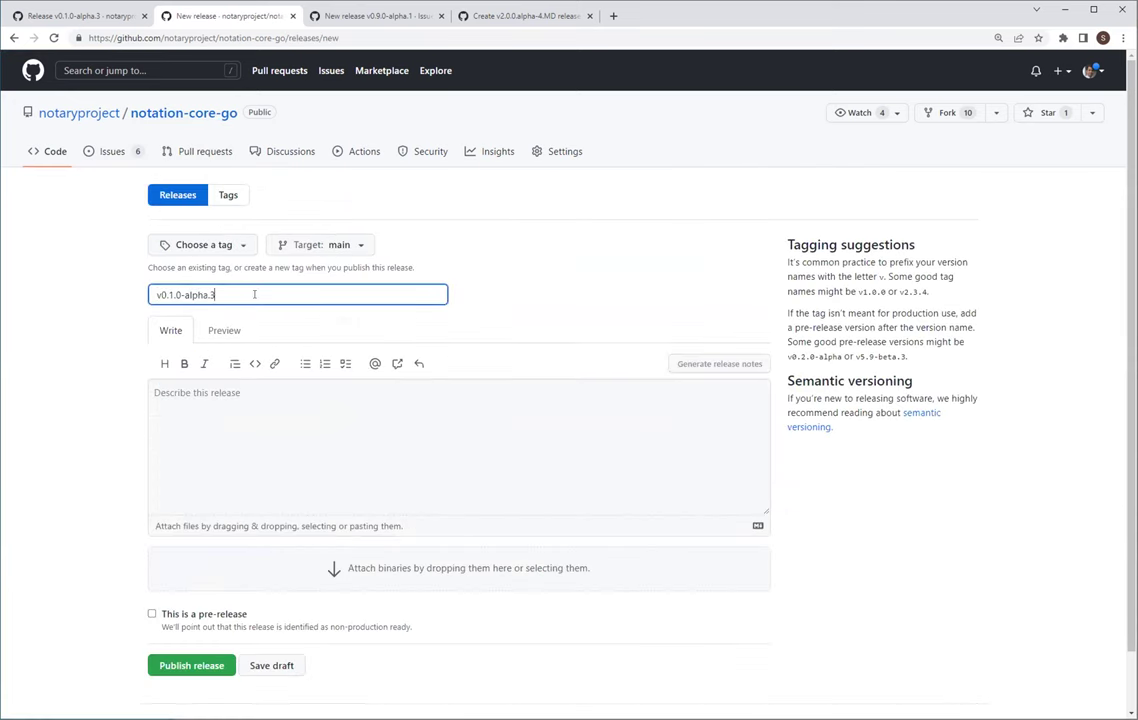
key("BackSpace")
type("4")
Step: Leave the release description empty and mark the release as a pre-release
left_click(284, 405)
type("Alpha-4")
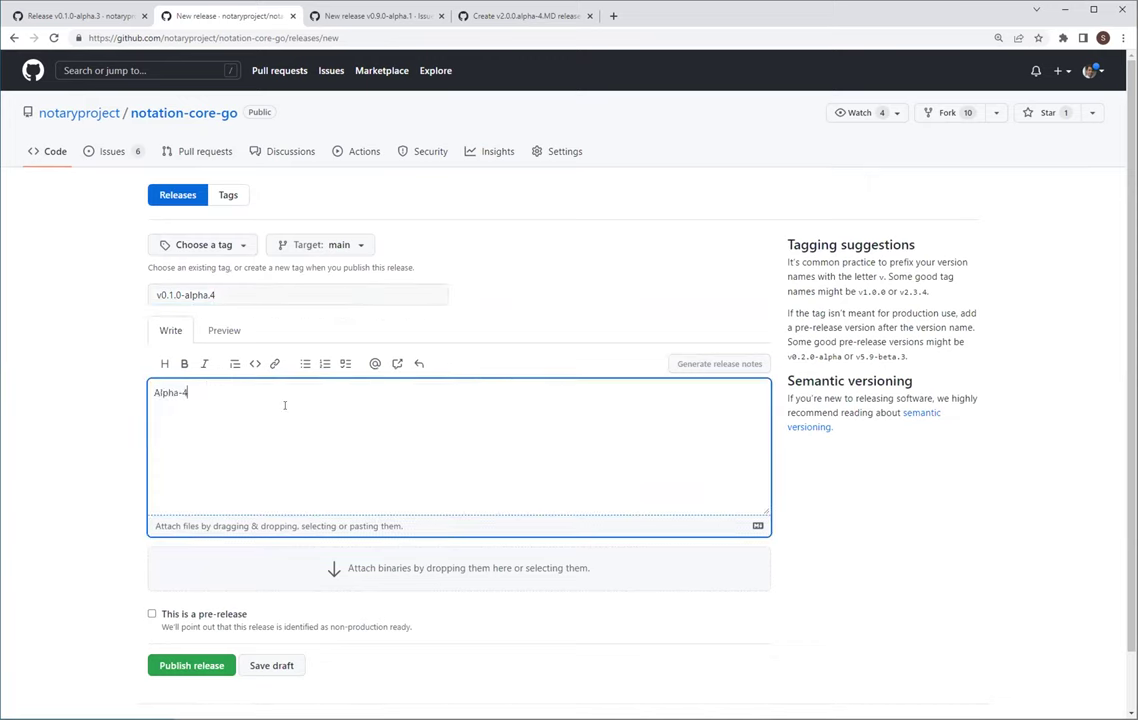
type(" fo")
key("BackSpace")
key("BackSpace")
key("BackSpace")
left_click_drag(224, 396, 140, 404)
key("BackSpace")
left_click(151, 615)
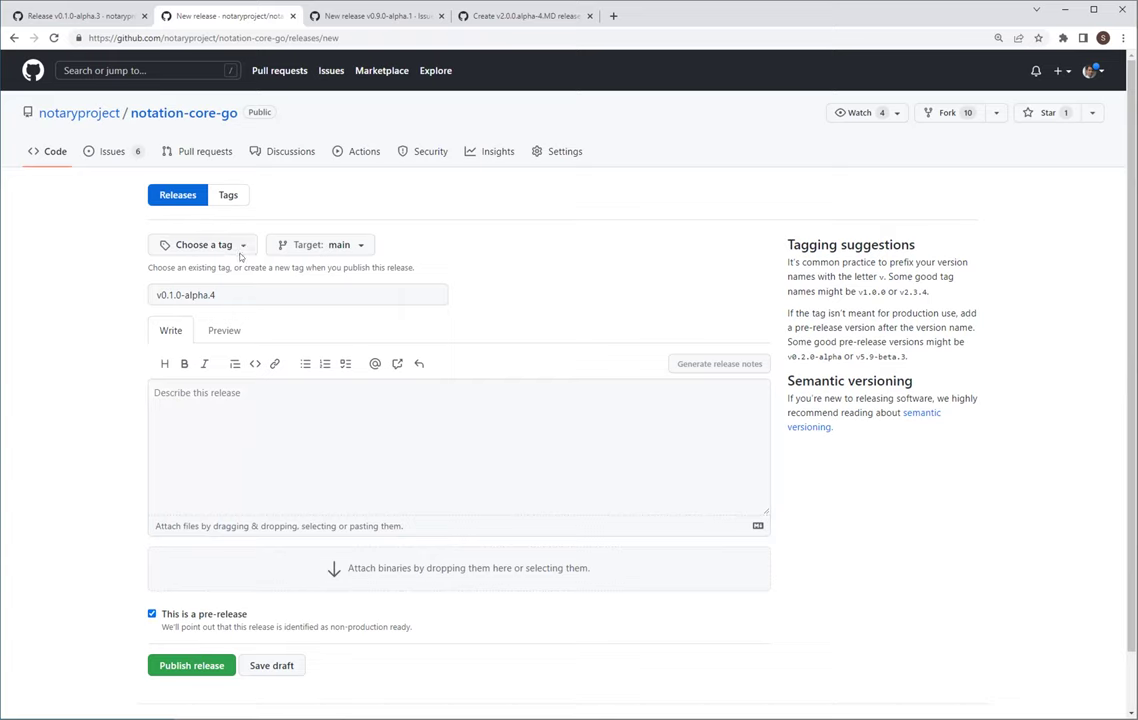
Step: Create the new tag v0.1.0-alpha.4 for the release
left_click(212, 245)
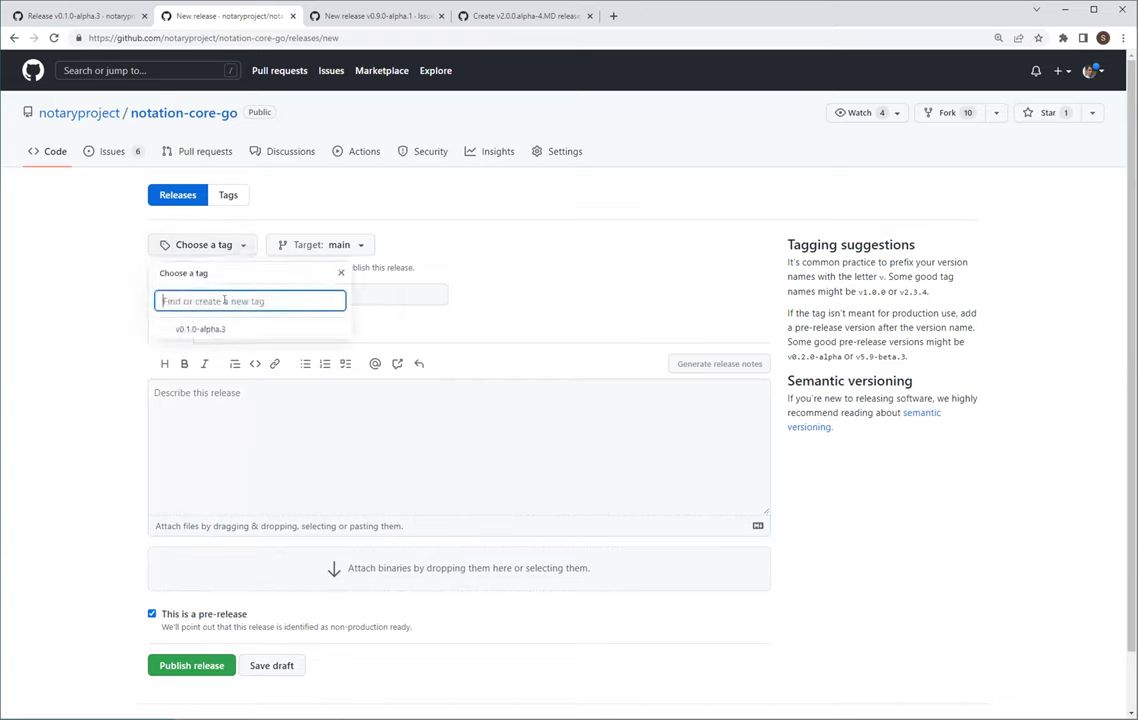
type("v0.1.0-alpha.3")
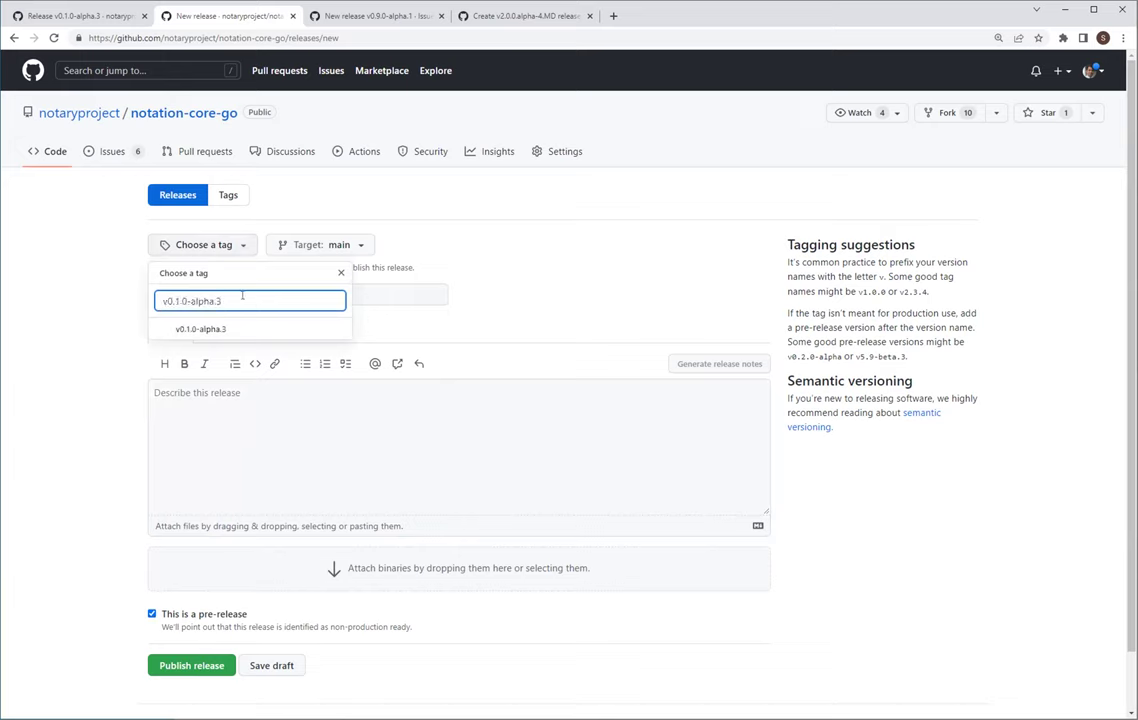
key("BackSpace")
type("4")
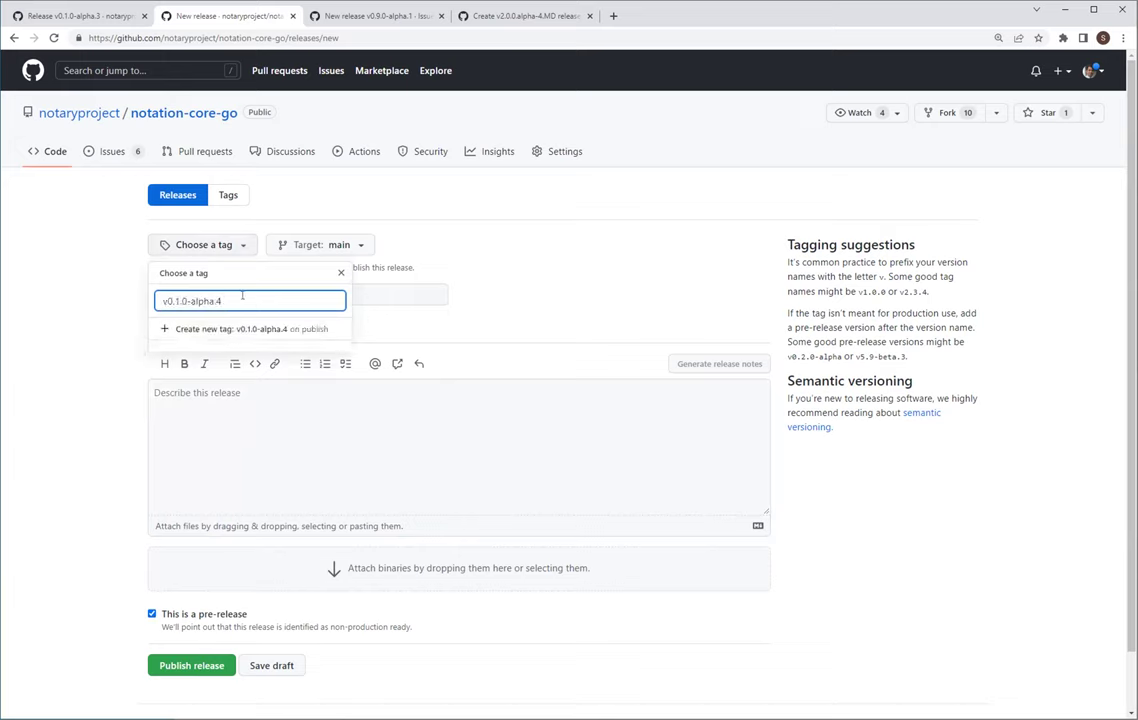
left_click(244, 326)
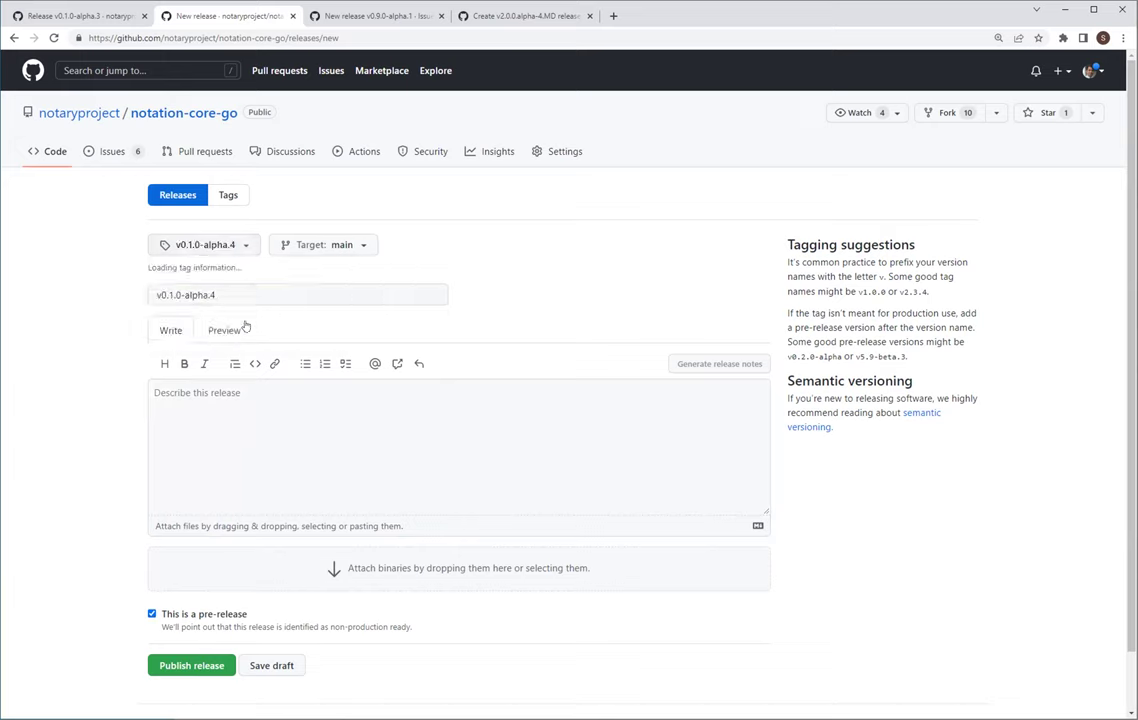
Step: Keep the target branch main and auto-generate the release notes
left_click(264, 432)
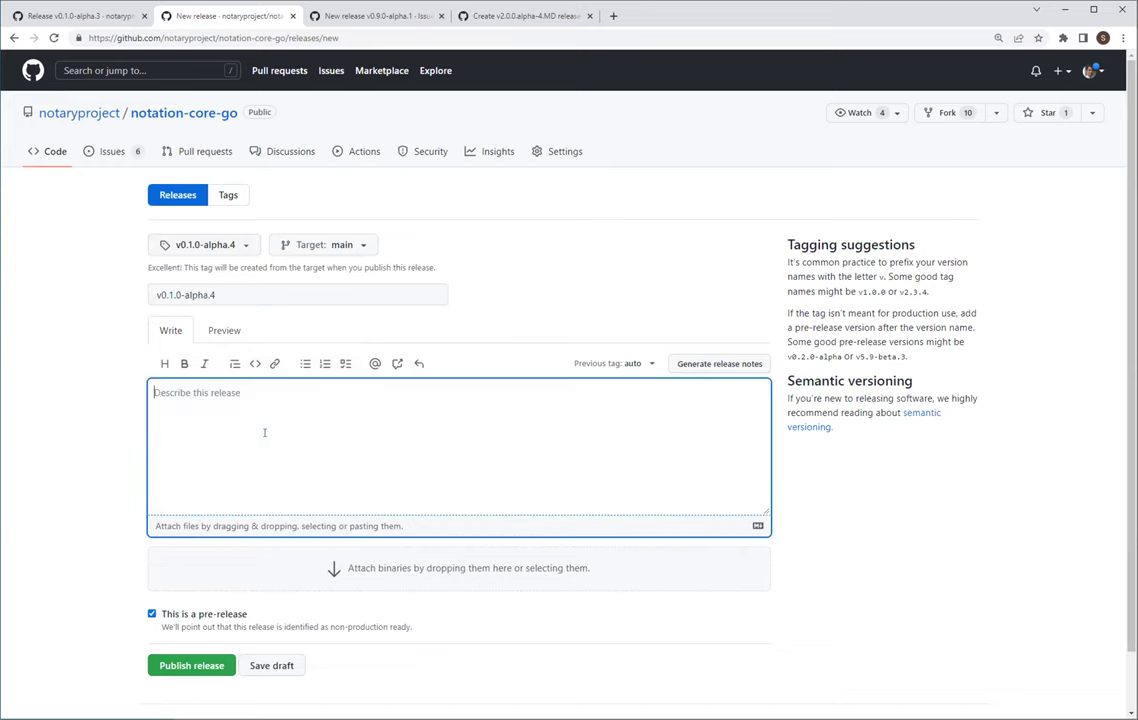
left_click(362, 246)
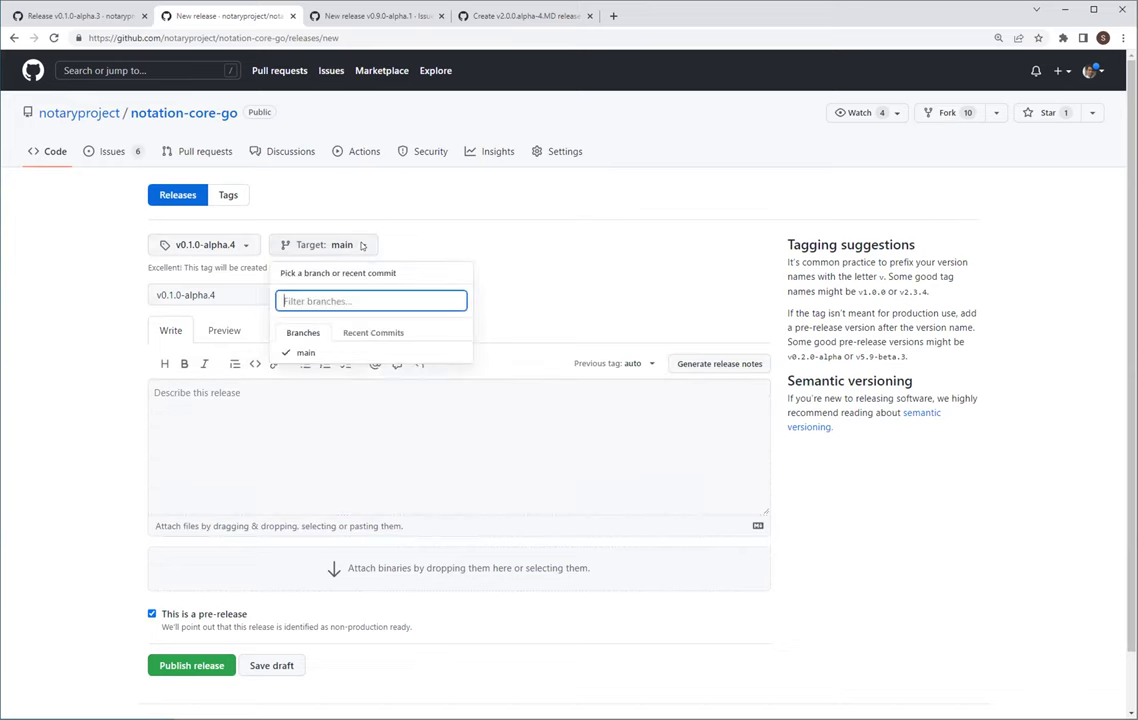
left_click(362, 246)
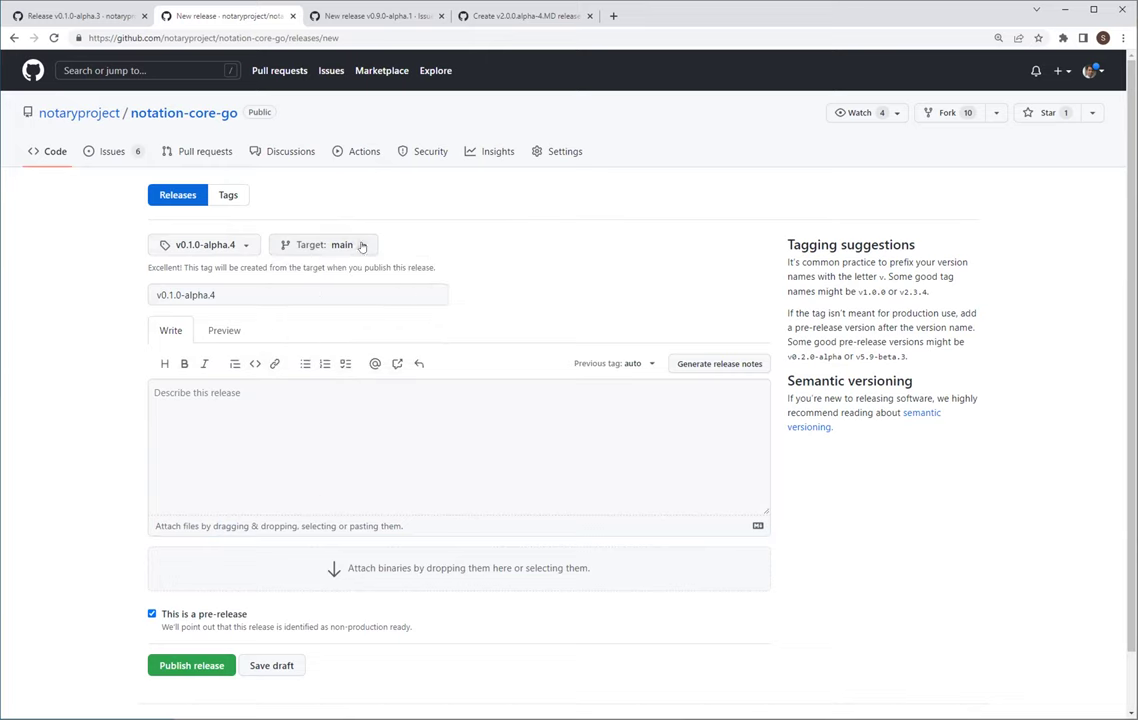
left_click(347, 467)
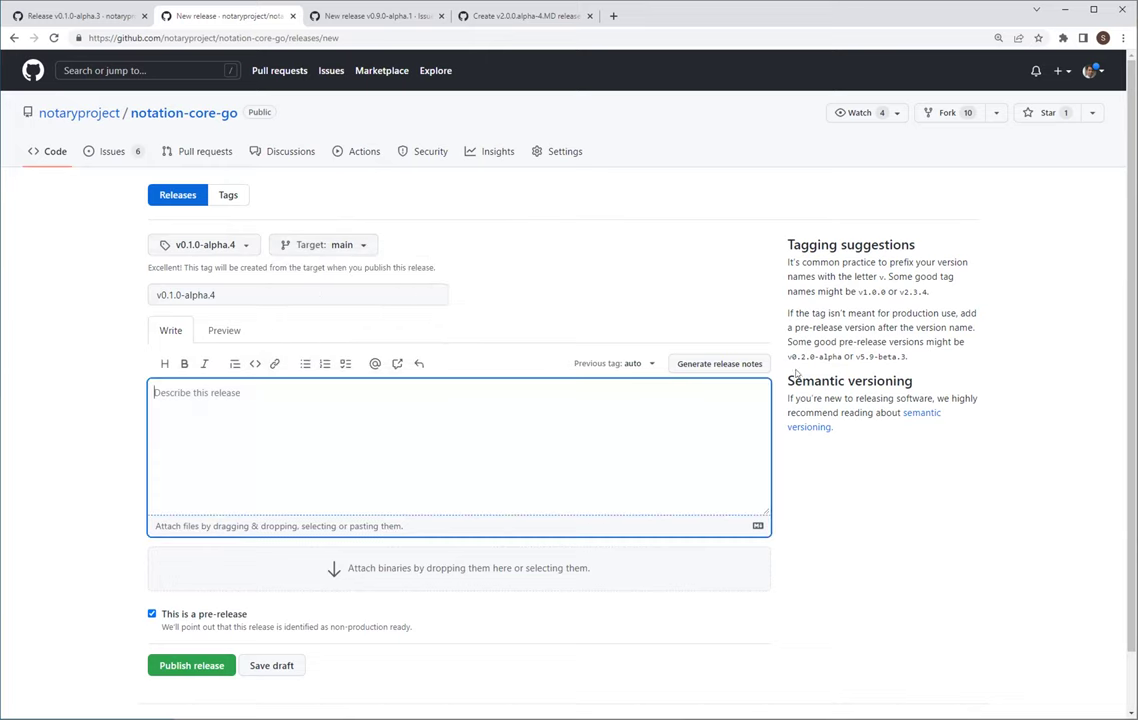
left_click(719, 364)
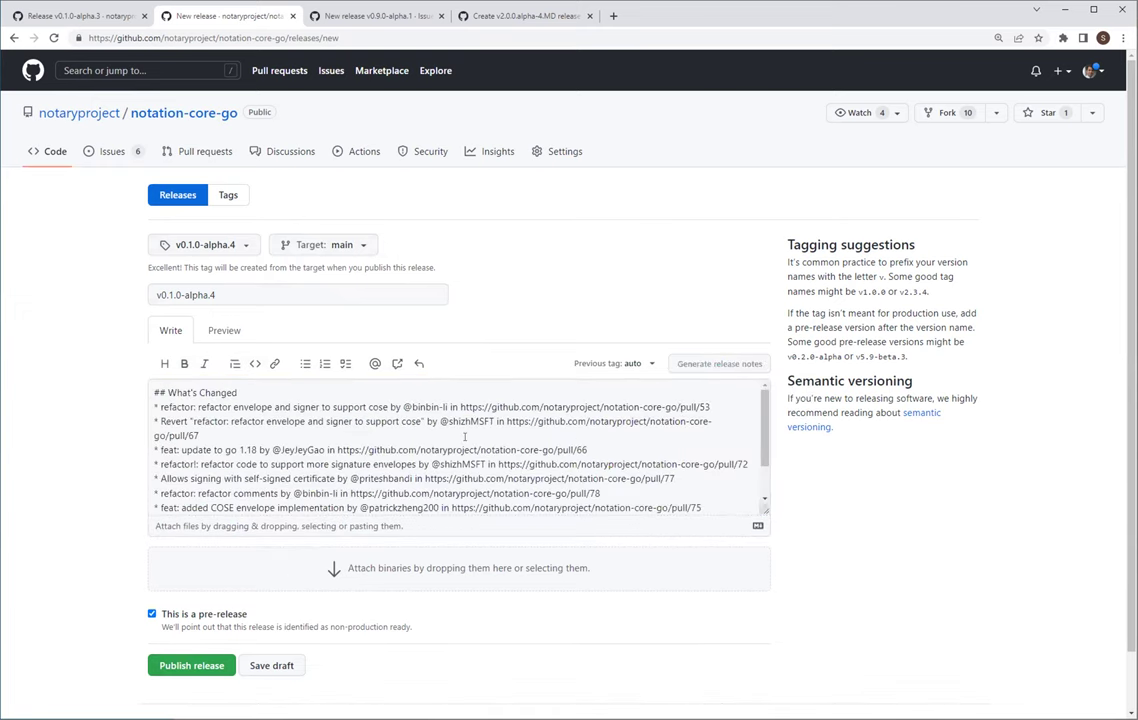
scroll(465, 436, "down", 1)
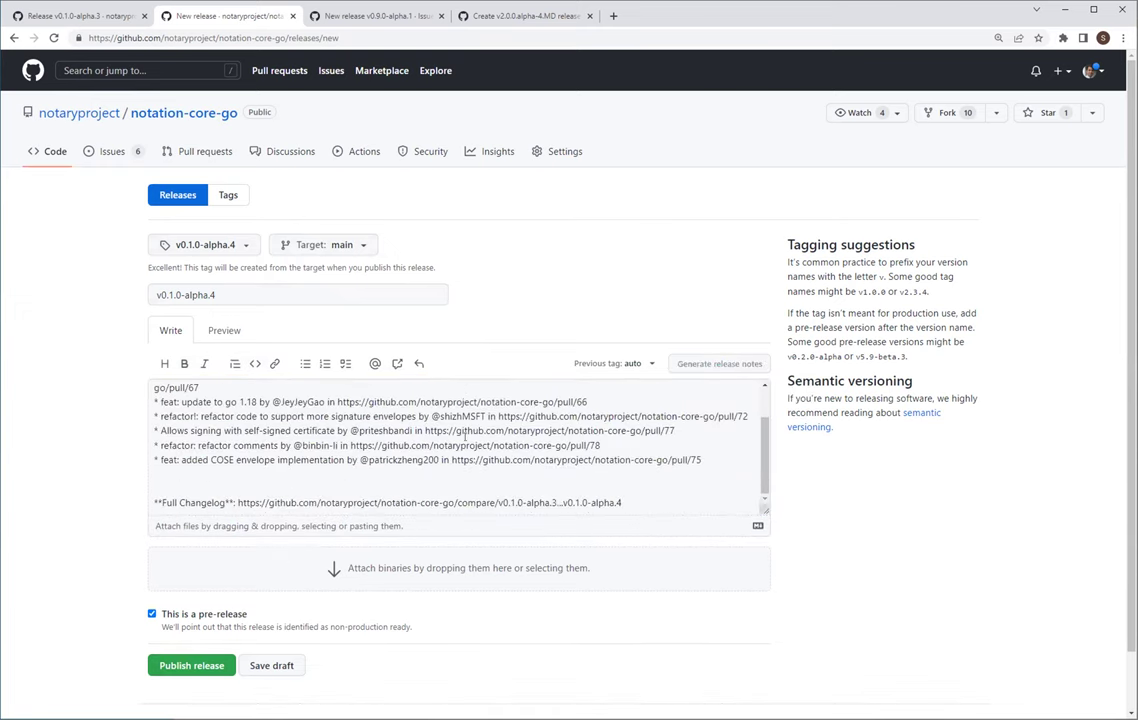
left_click(230, 293)
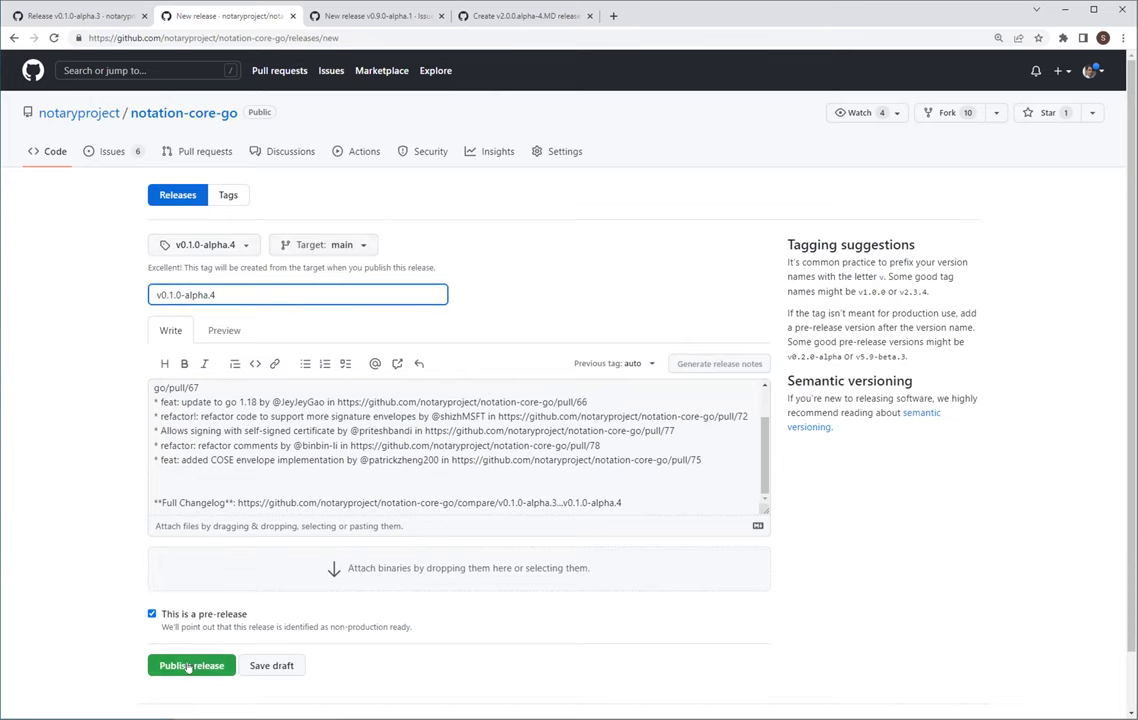
Step: Publish the v0.1.0-alpha.4 pre-release and review its change list
left_click(189, 666)
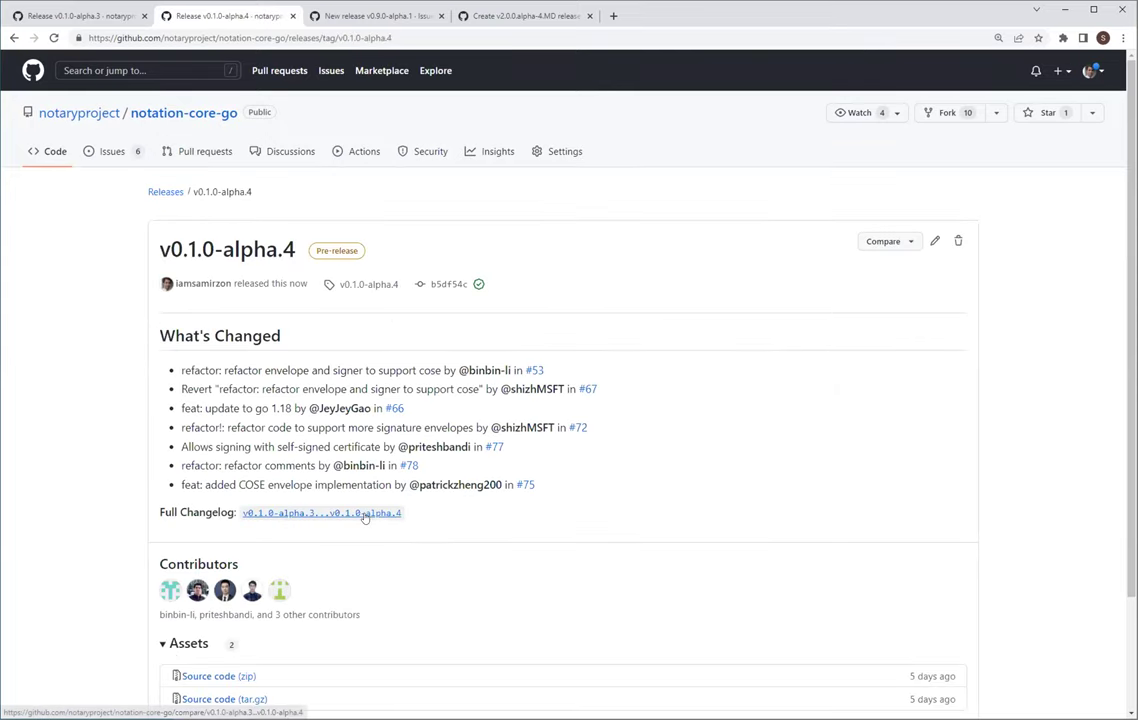
scroll(381, 464, "down", 3)
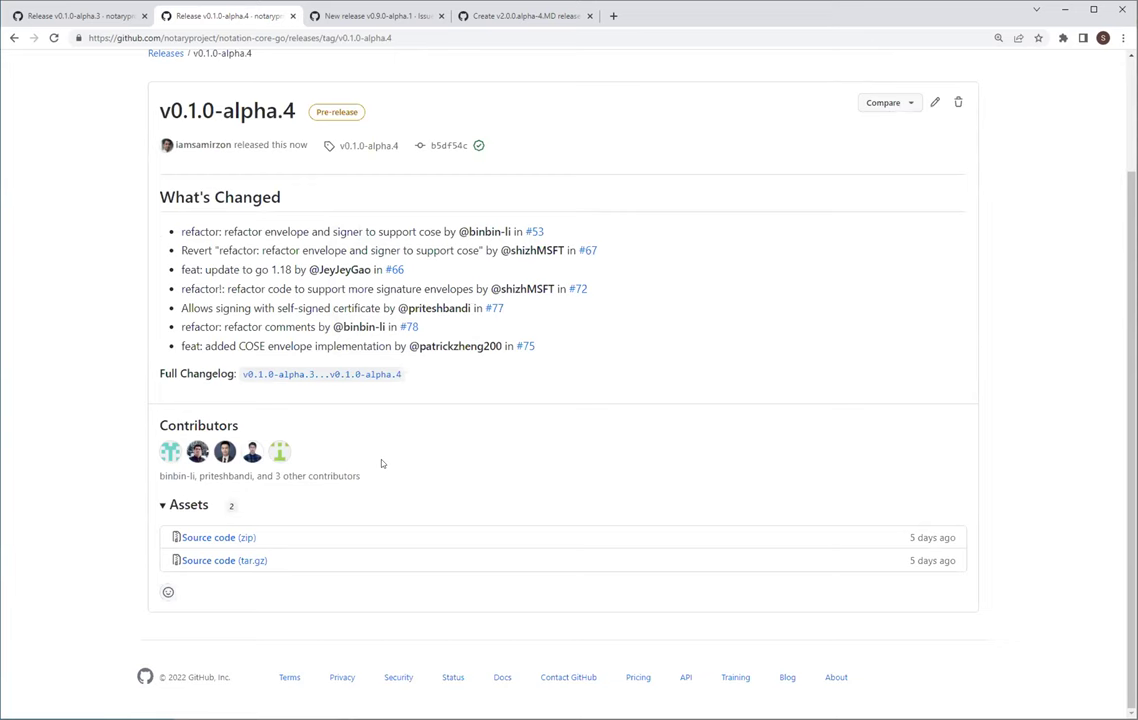
left_click(373, 16)
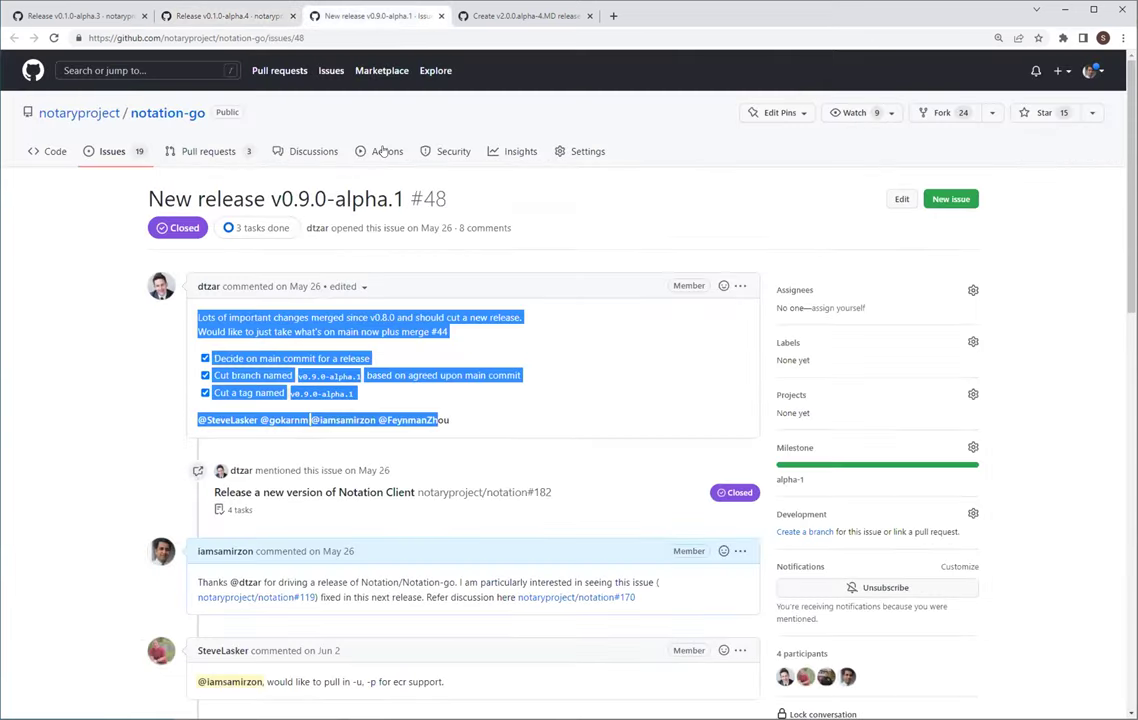
left_click(232, 14)
scroll(315, 216, "up", 2)
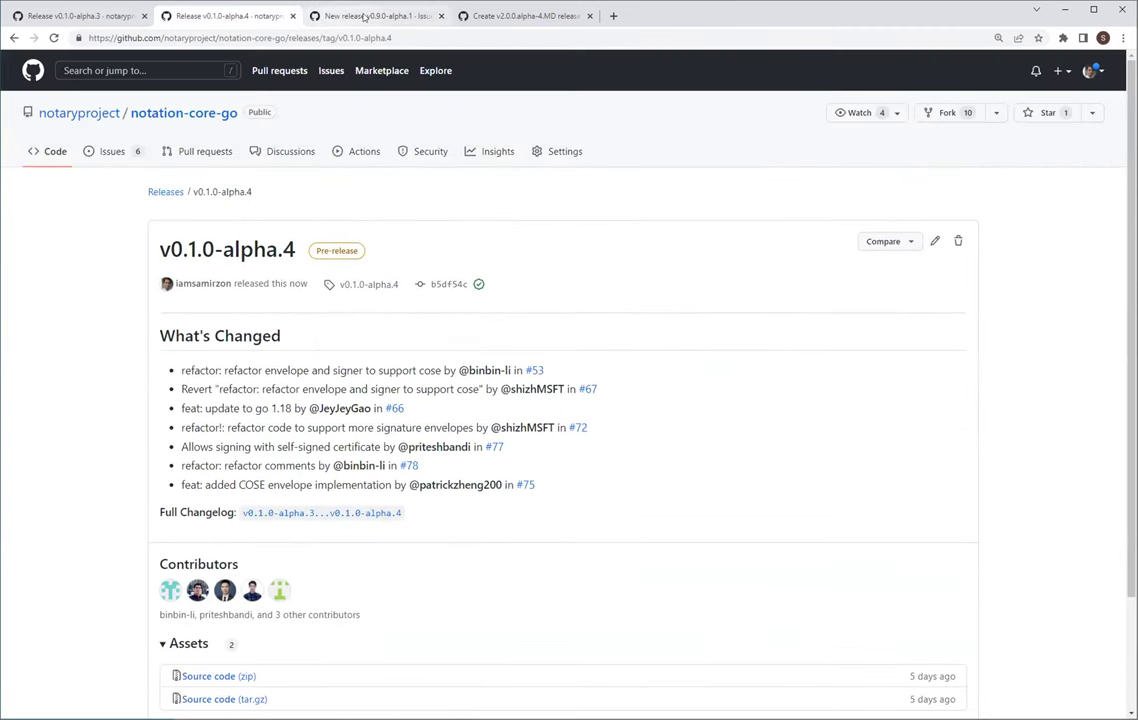
Step: Compare with the v0.9.0-alpha.1 issue and release-notes PR, then open notation-go's issues
left_click(325, 16)
left_click(492, 16)
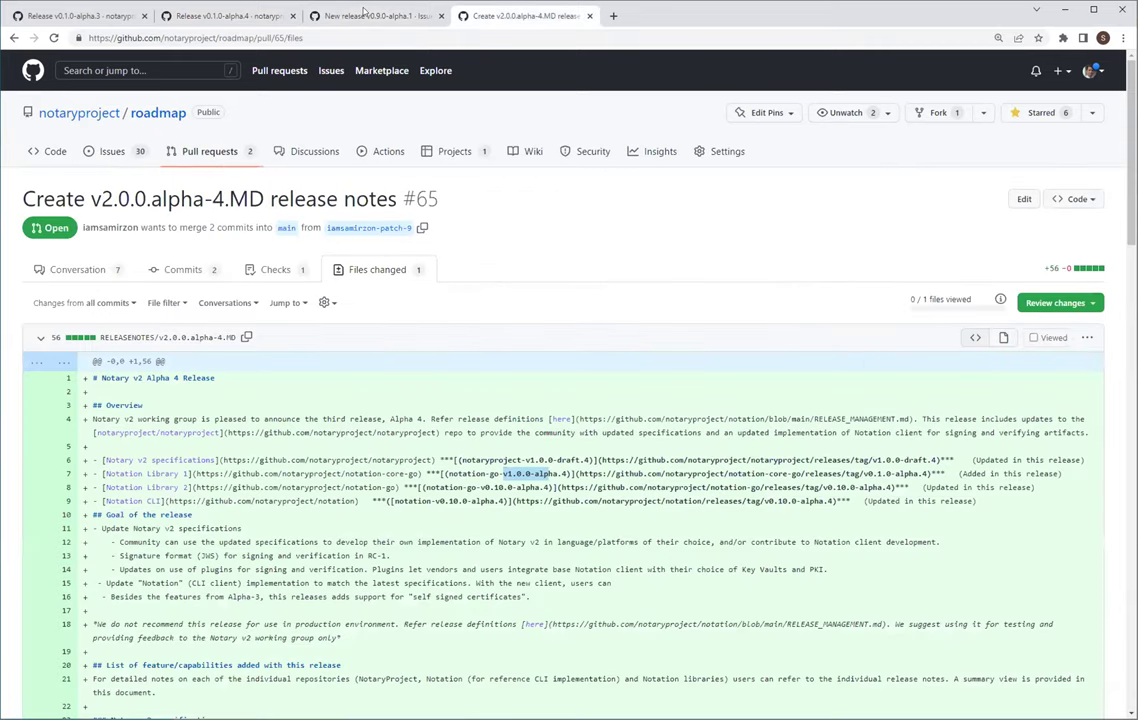
left_click(325, 14)
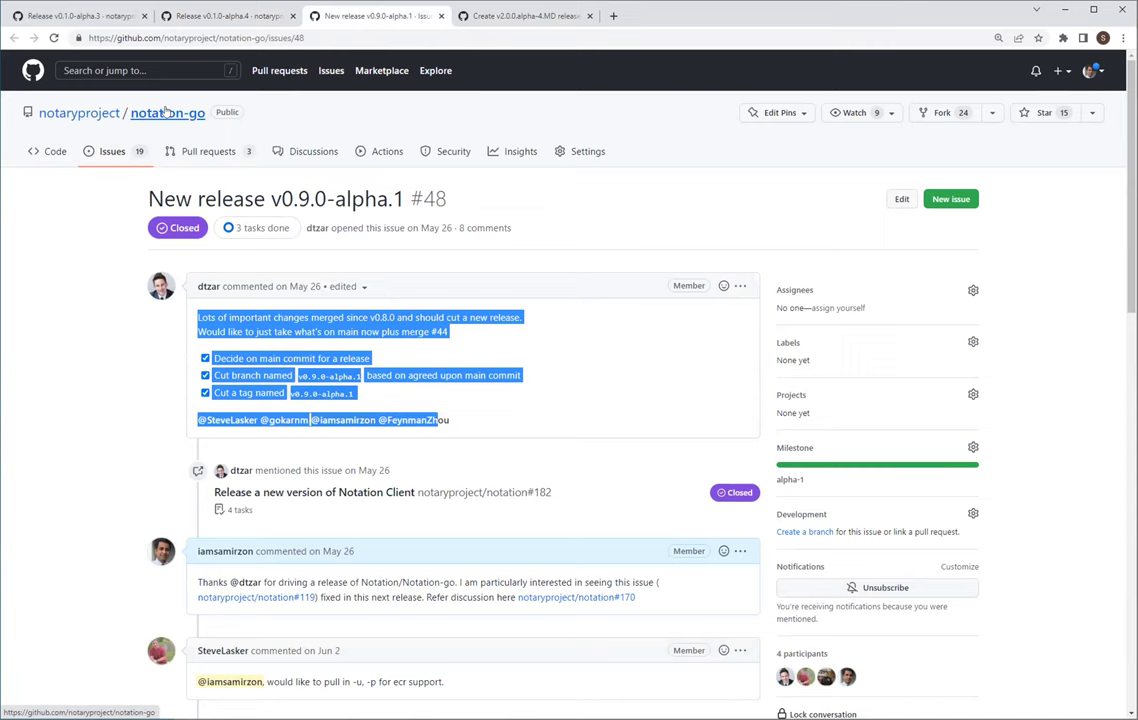
left_click(166, 112)
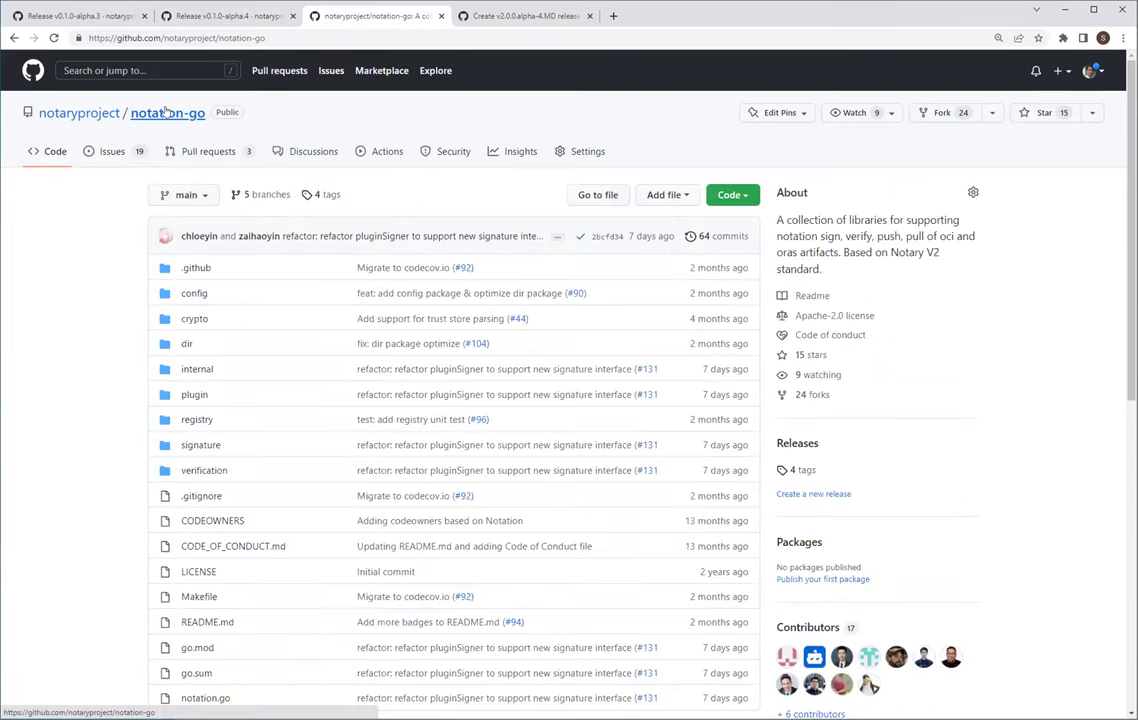
left_click(104, 146)
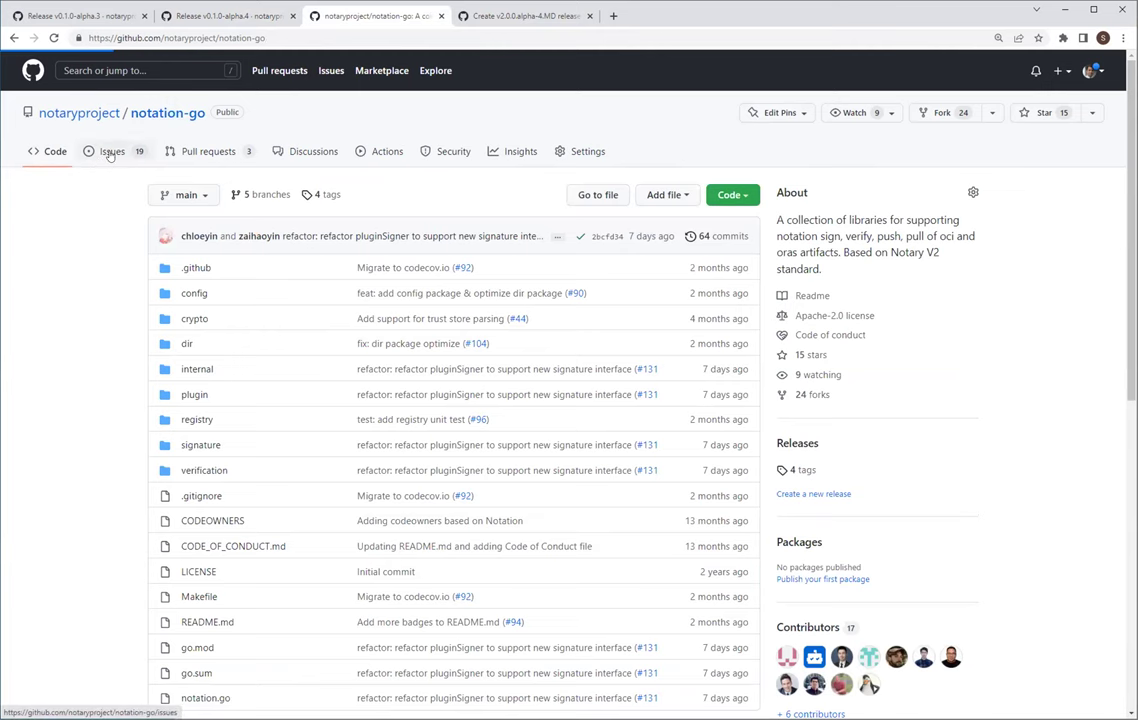
Step: Go to the notation-core-go issues list and open issue #85
left_click(243, 37)
left_click(243, 37)
type("-core-go/issues")
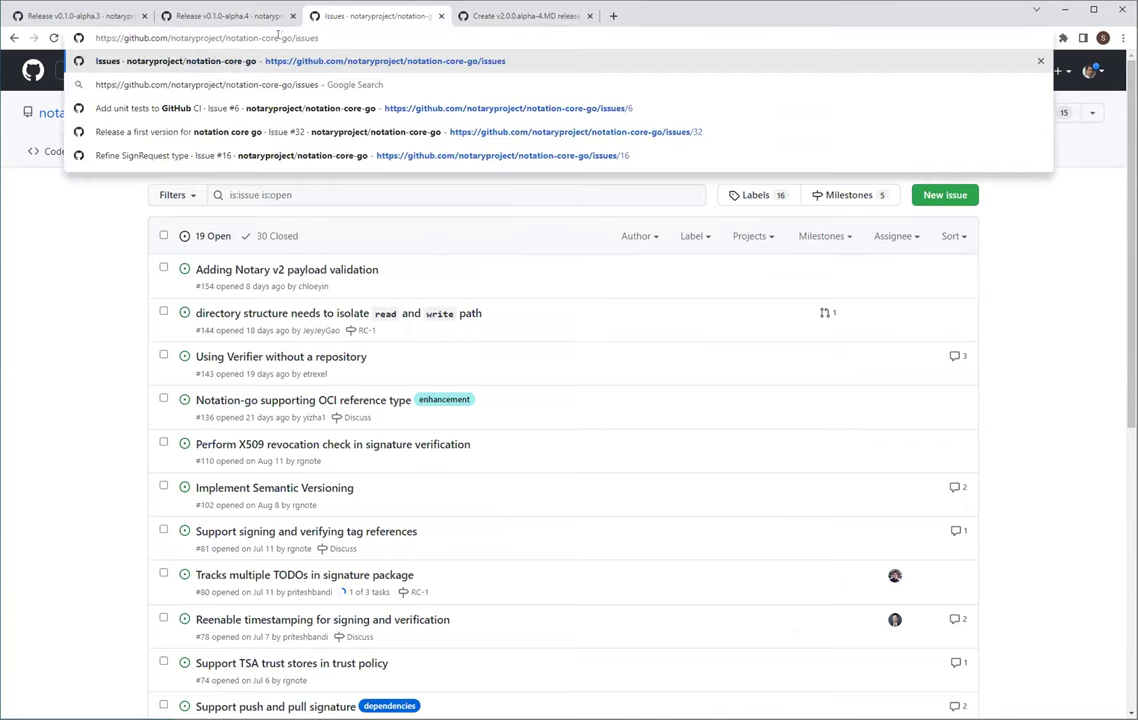
key("Return")
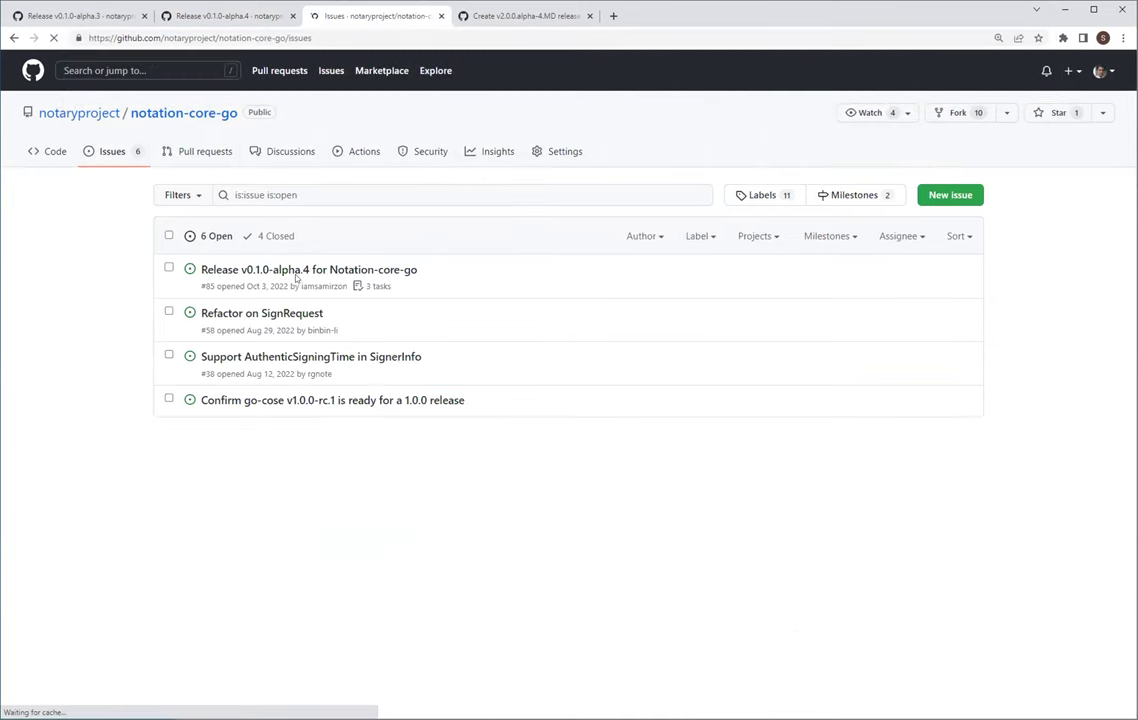
left_click(304, 271)
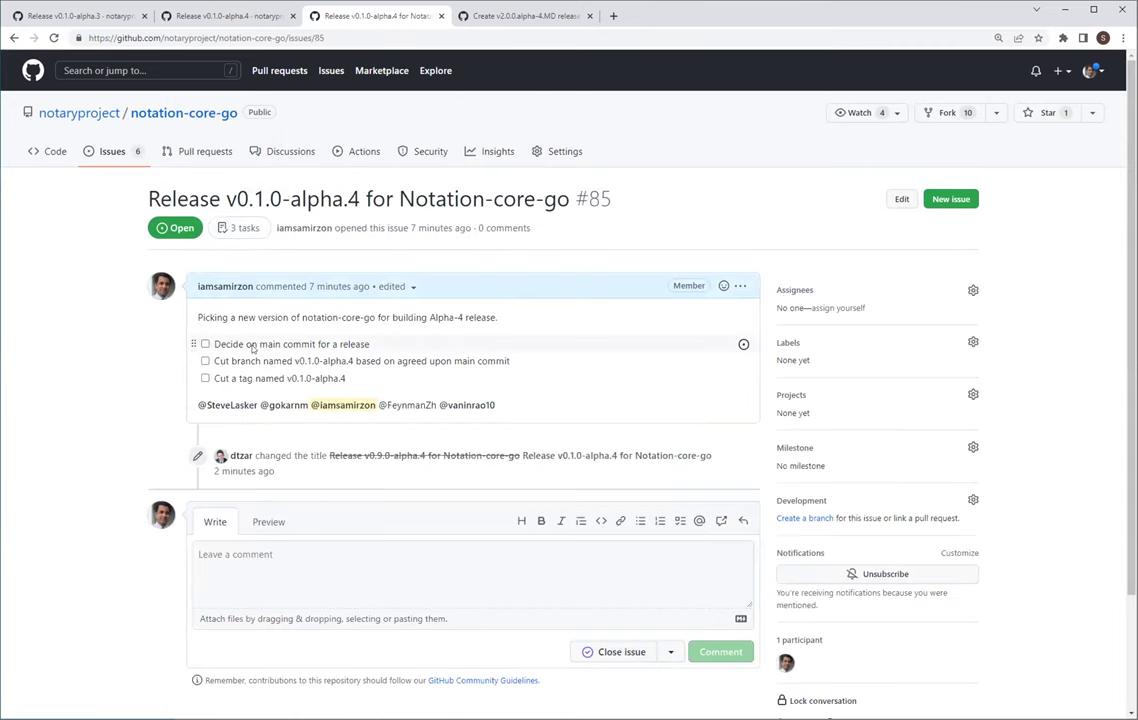
Step: Tick the decide-main-commit, cut-branch and cut-a-tag tasks
left_click(205, 344)
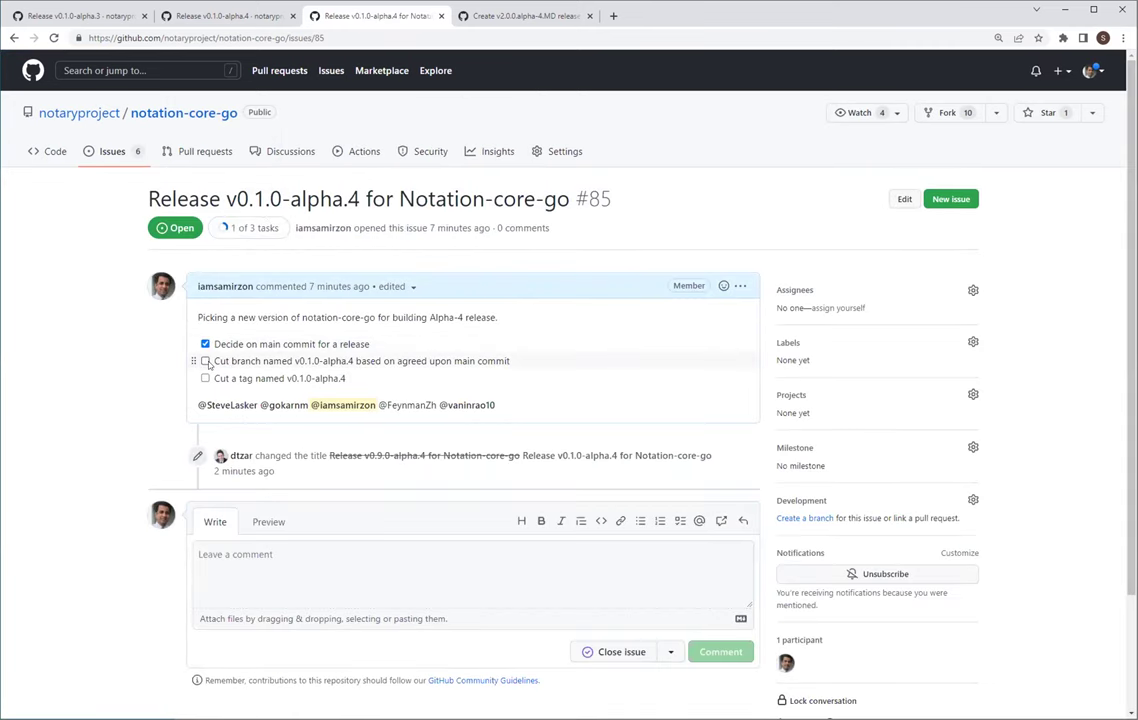
left_click(205, 361)
left_click(205, 379)
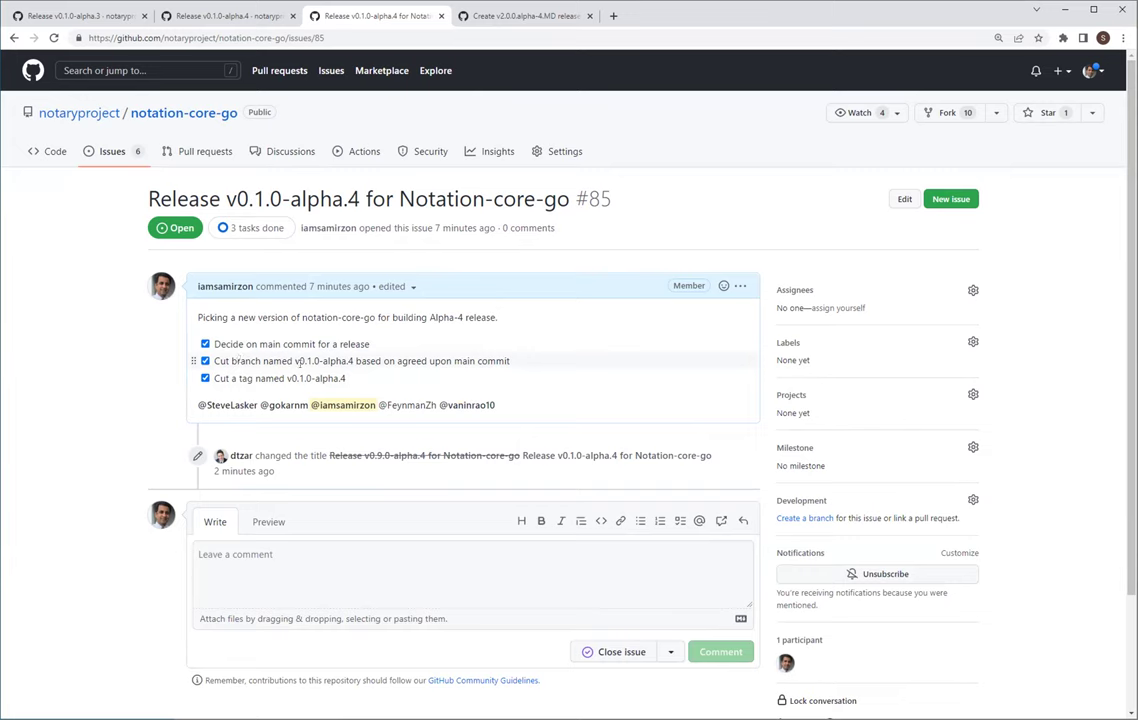
left_click_drag(244, 361, 510, 357)
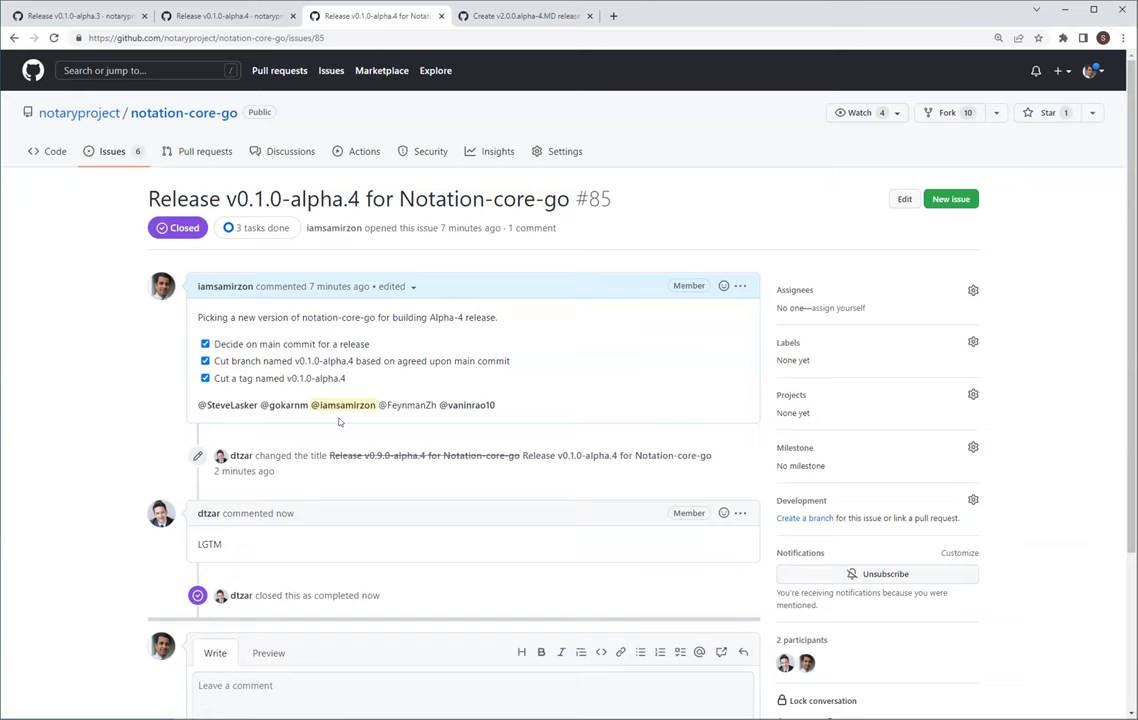
Step: Set the issue's milestone to alpha-4 and add it to the Notary-Planning project
left_click(974, 448)
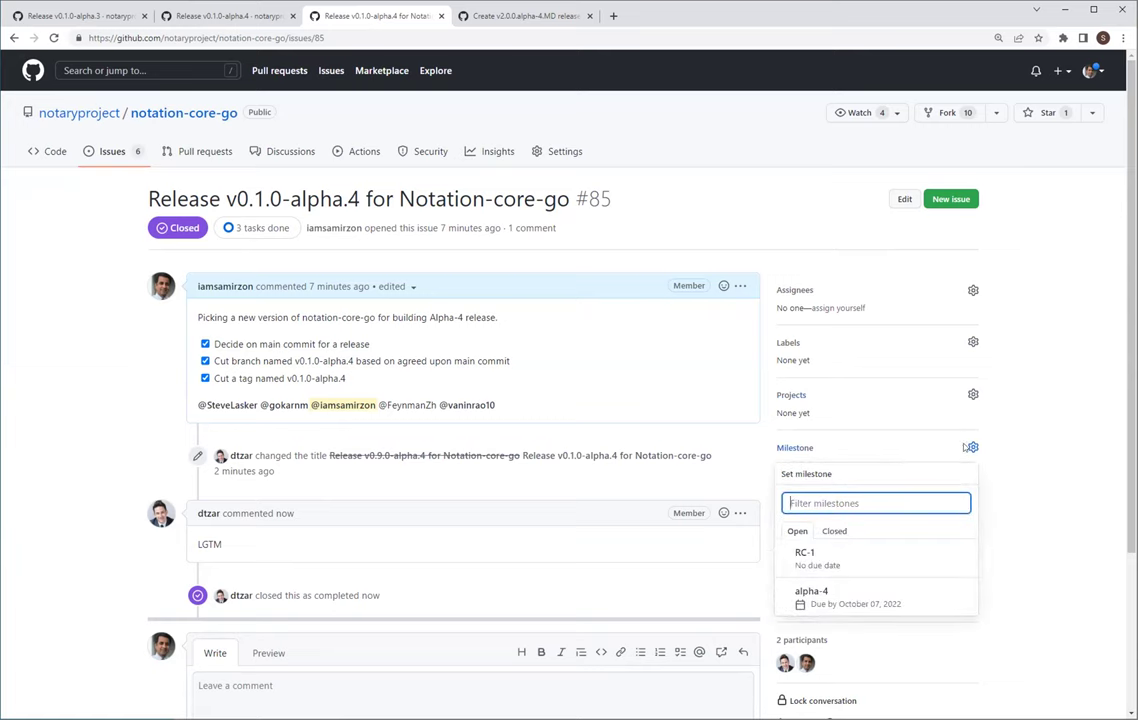
left_click(845, 605)
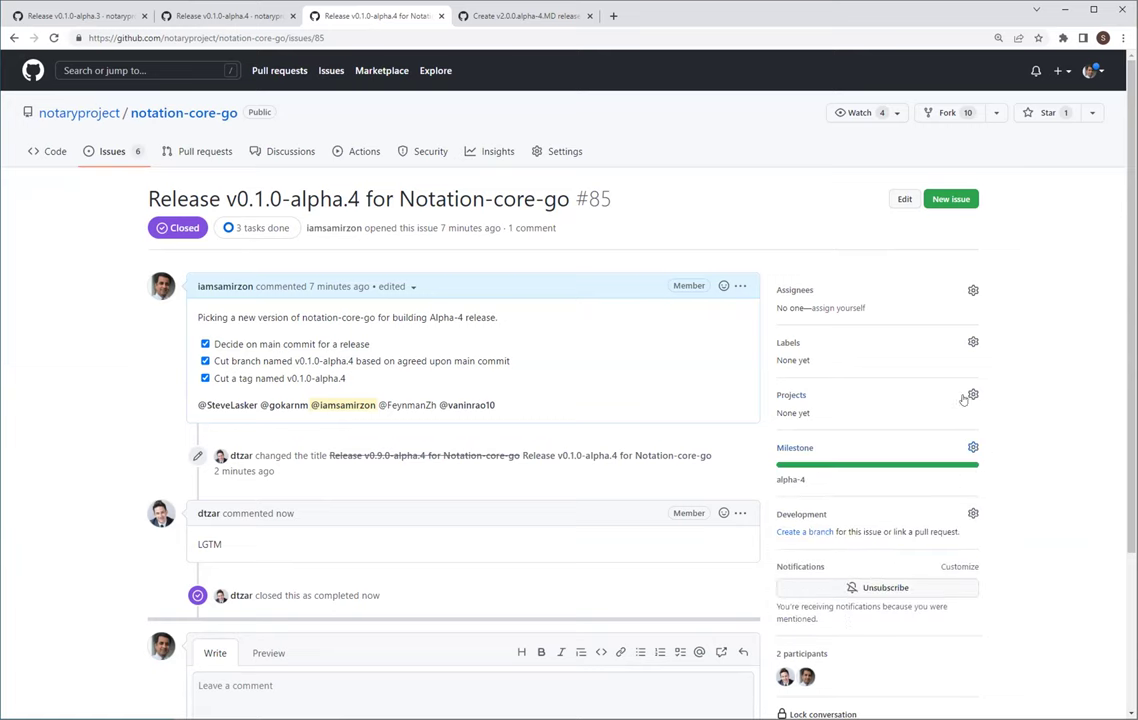
left_click(971, 396)
left_click(848, 497)
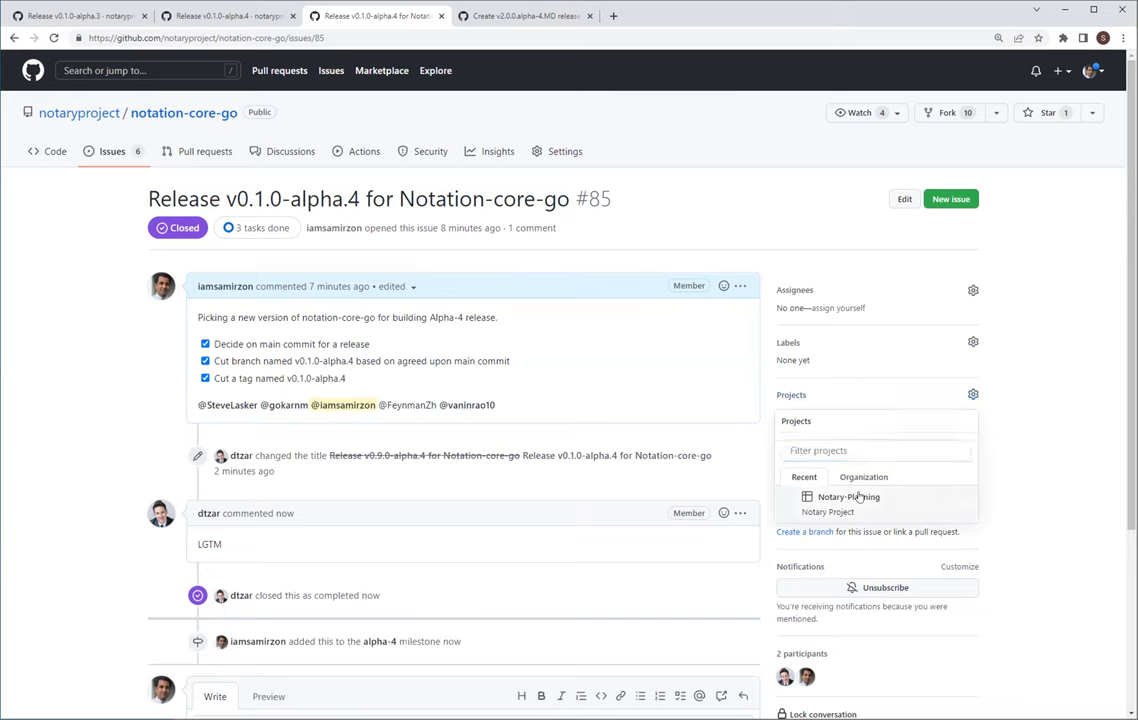
left_click(1052, 443)
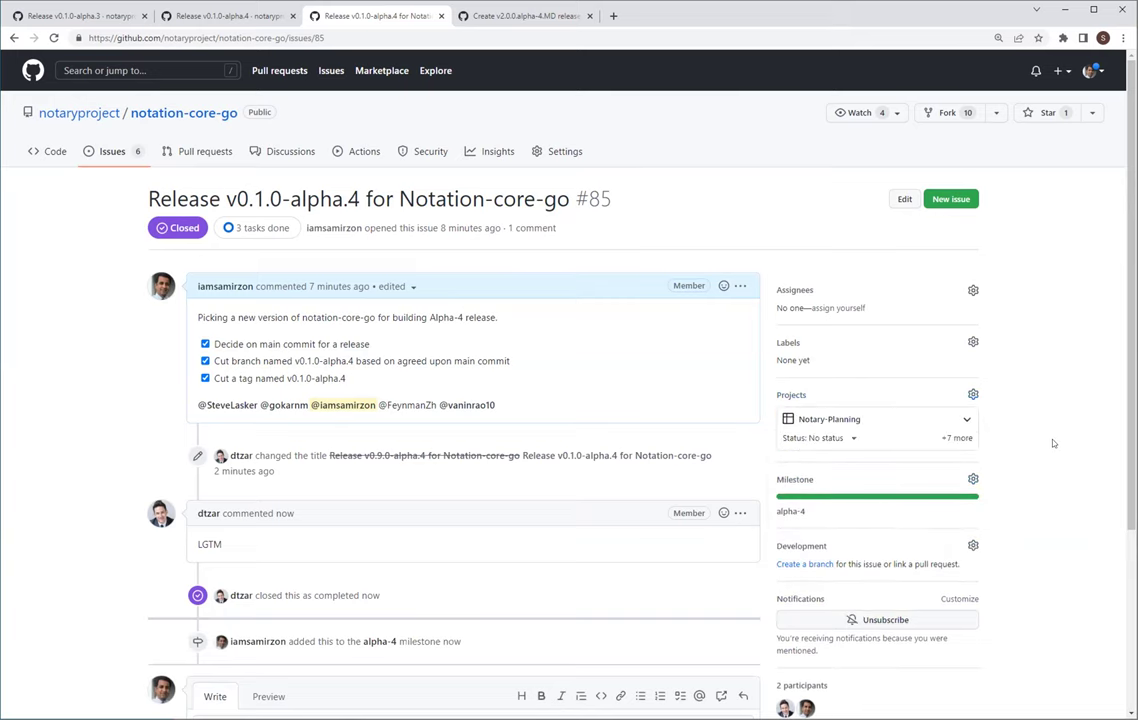